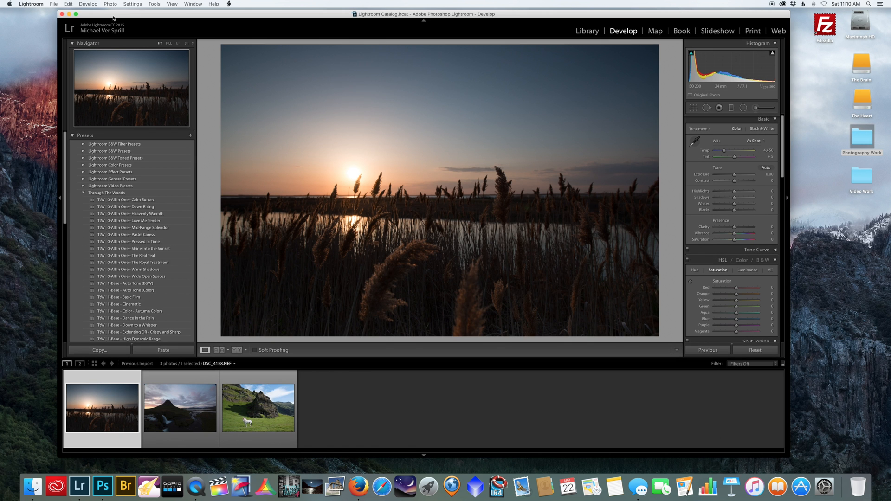
Step: Look through the Through The Woods develop presets and the effect presets available for the Adjustment Brush
click(110, 21)
scroll(125, 197, down, 5)
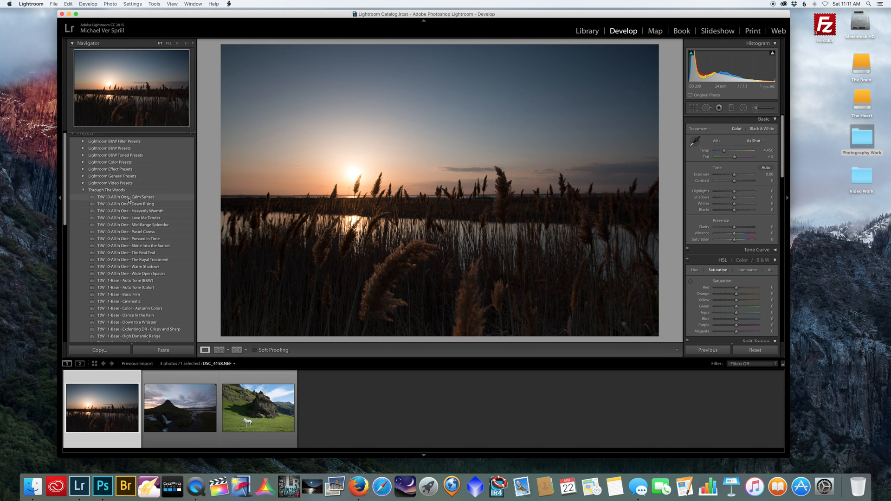
scroll(127, 200, up, 5)
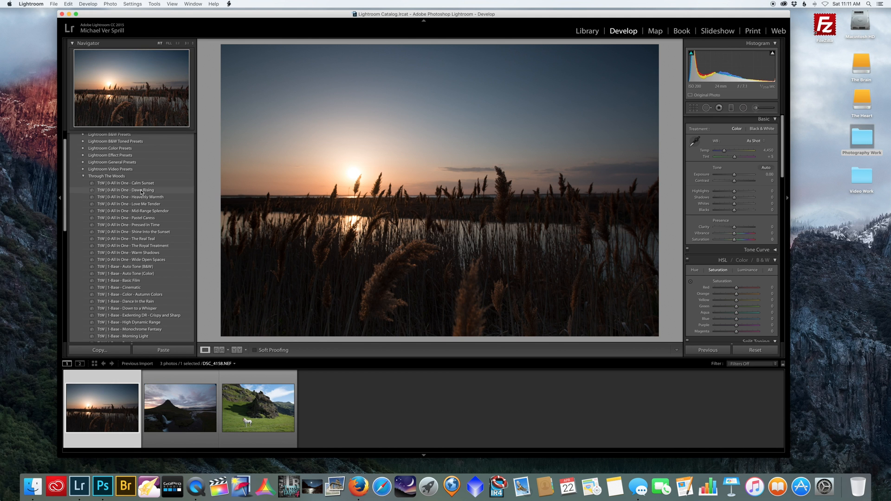
click(755, 108)
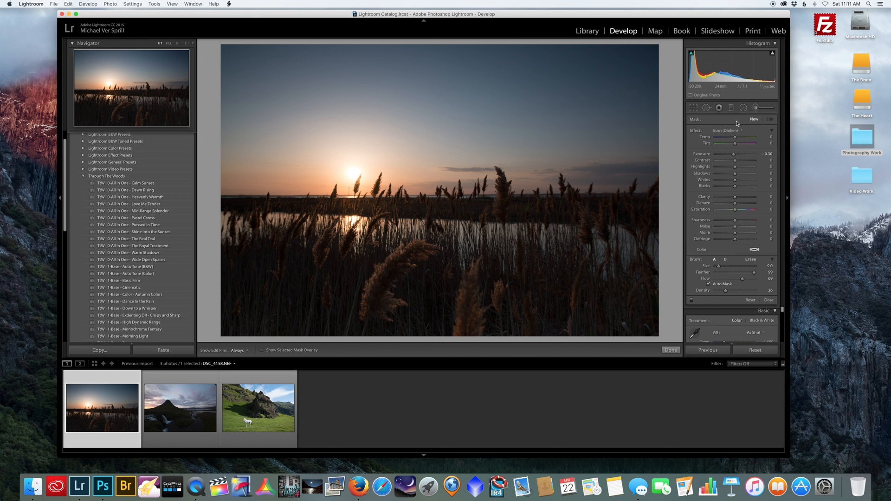
click(741, 132)
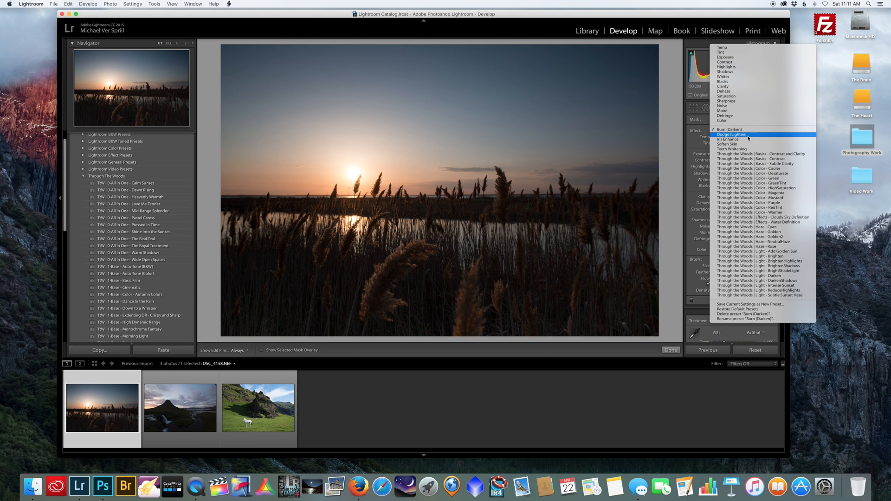
click(773, 124)
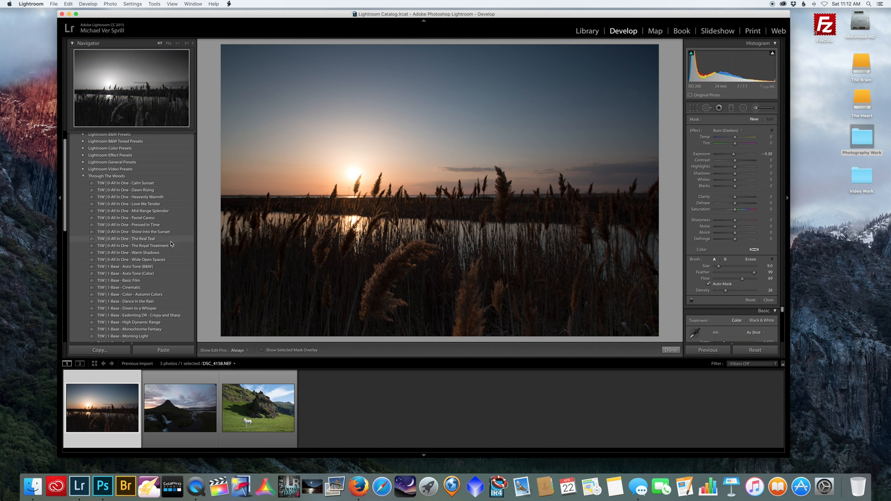
Step: Apply the All In One - Calm Sunset preset to the sunset photo and close the Adjustment Brush
click(153, 185)
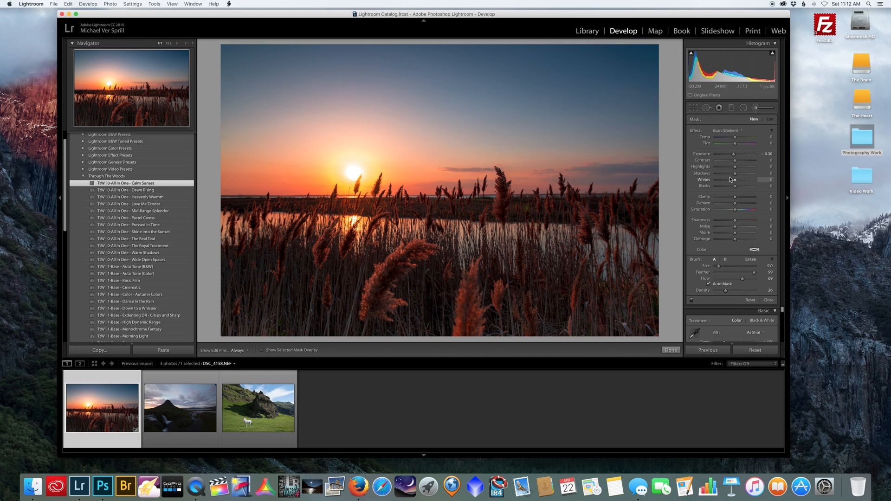
scroll(716, 329, down, 5)
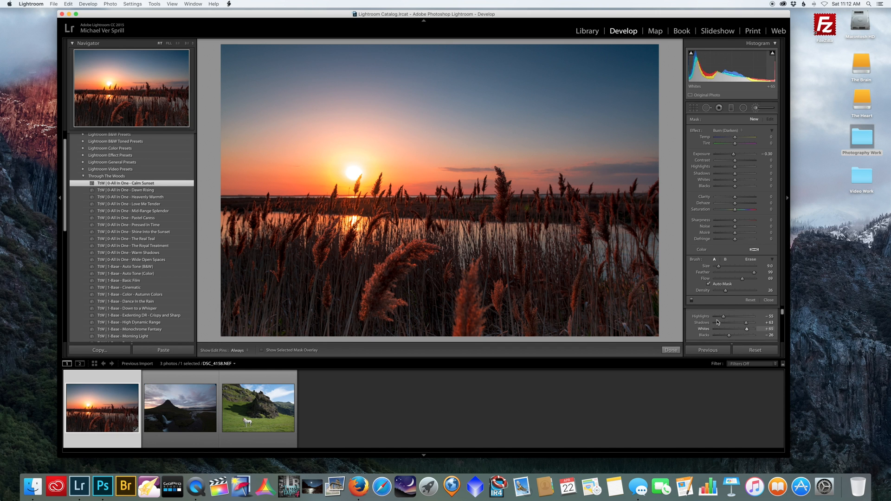
click(767, 300)
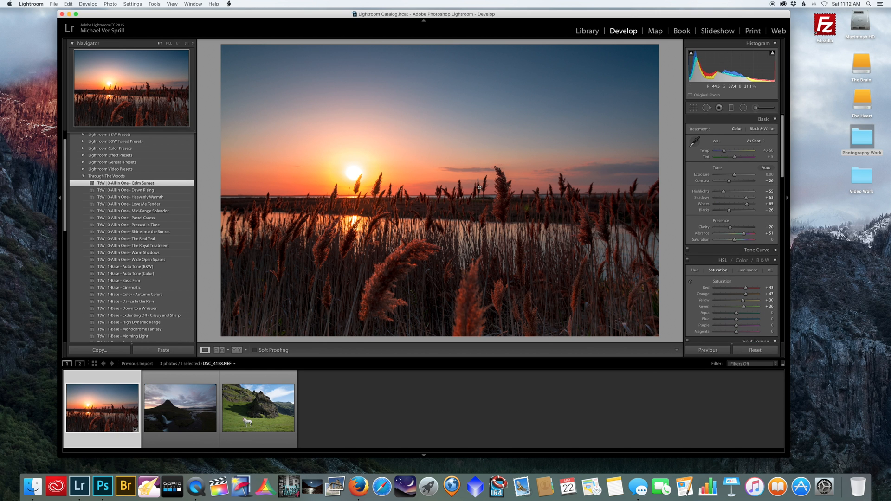
Step: Reduce the colour intensity by setting Vibrance to +7, Red saturation to +13 and Orange saturation to +6
click(744, 235)
drag(744, 235, 734, 235)
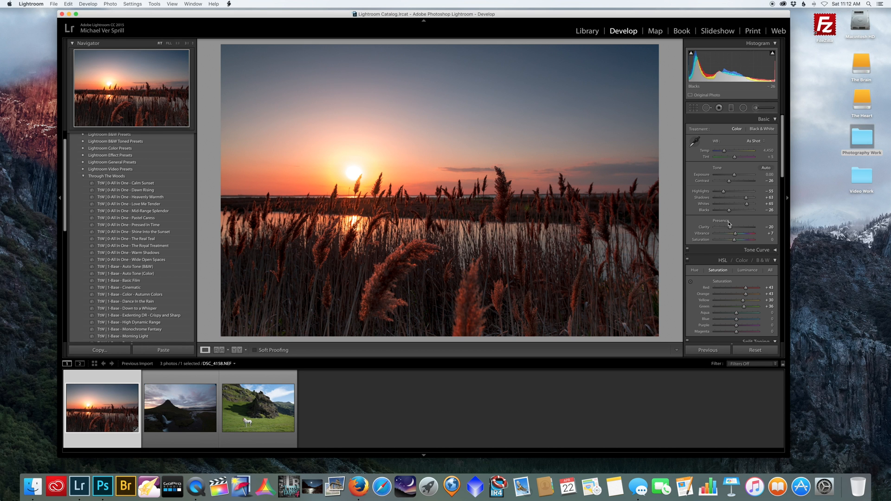
scroll(737, 209, down, 4)
drag(745, 209, 739, 215)
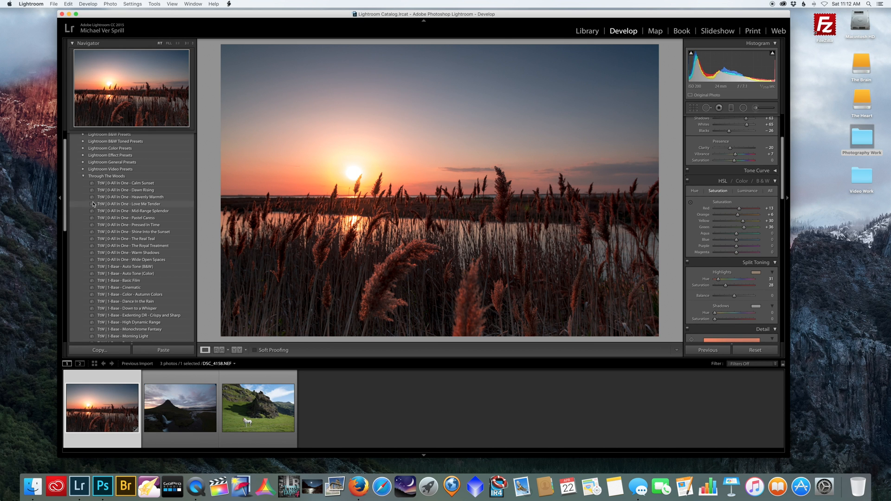
Step: Apply the All In One - Dawn Rising preset and add a graduated filter over the sky with Temp -25 and Exposure -0.11
click(135, 190)
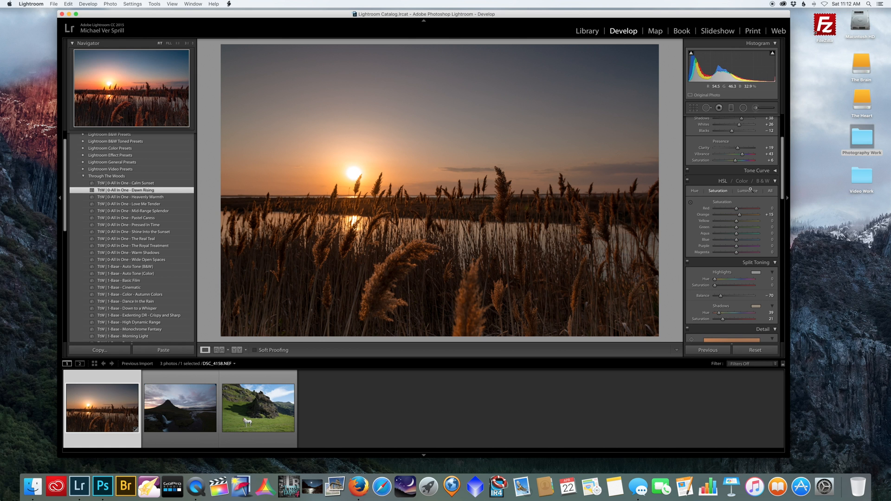
scroll(733, 206, up, 5)
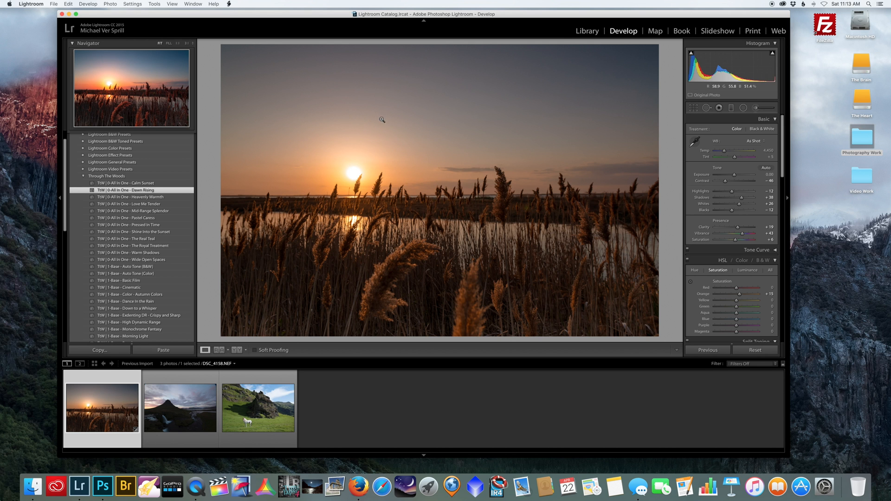
click(731, 107)
drag(416, 129, 417, 186)
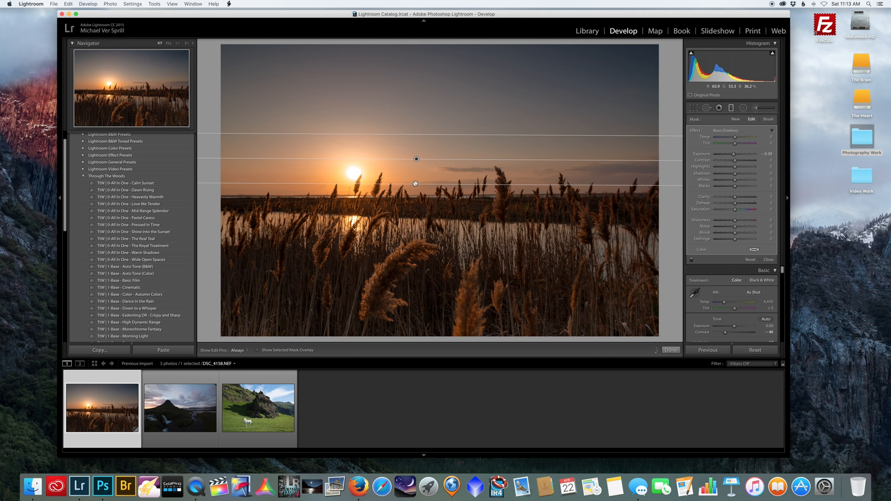
drag(734, 156, 729, 139)
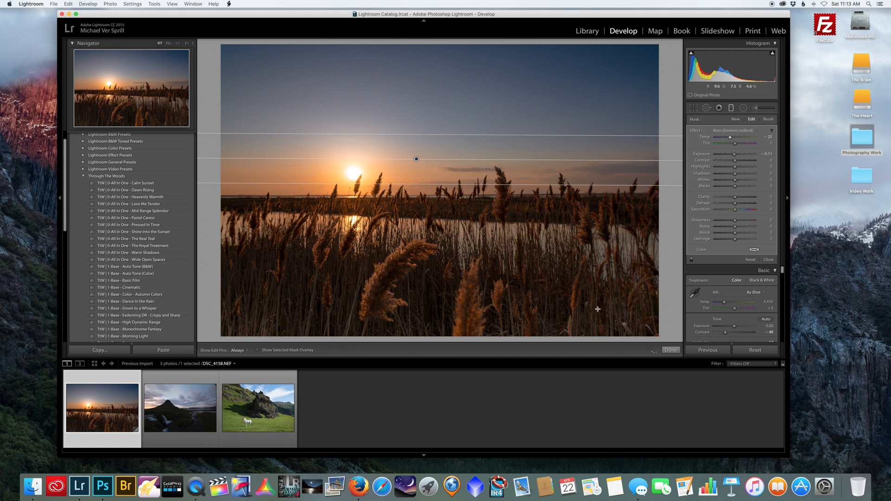
click(666, 351)
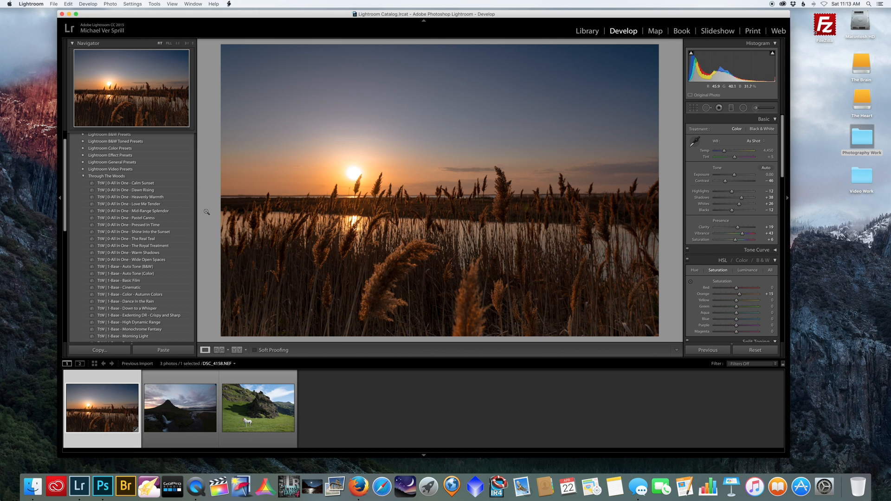
Step: Try the All In One presets Heavenly Warmth, Love Me Tender, Mid-Range Splendor and Pastel Caress one after another on the photo
click(157, 198)
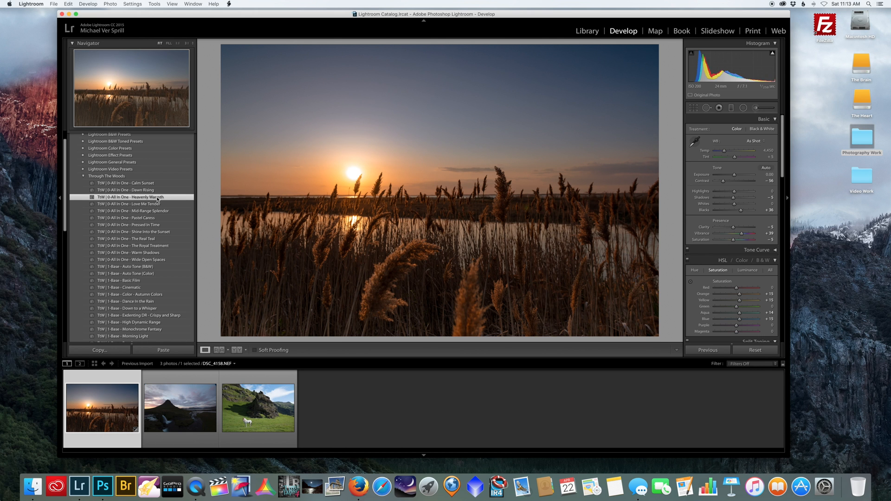
scroll(156, 199, down, 1)
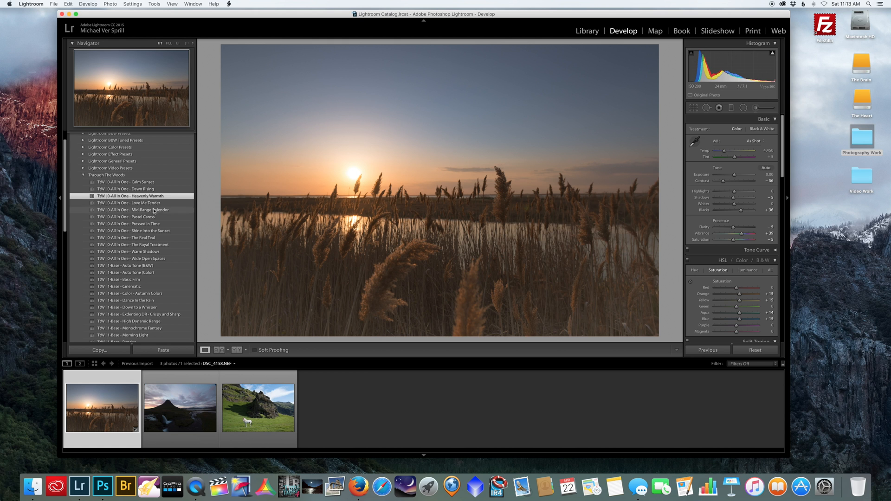
click(139, 202)
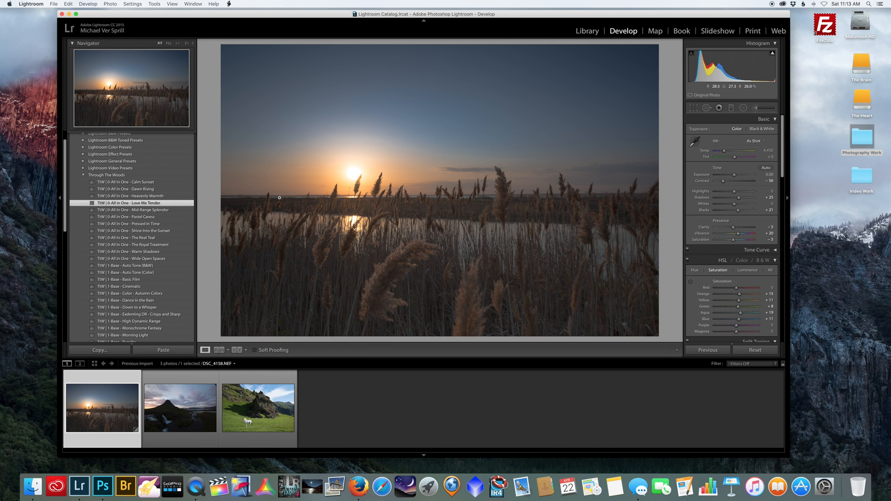
click(153, 209)
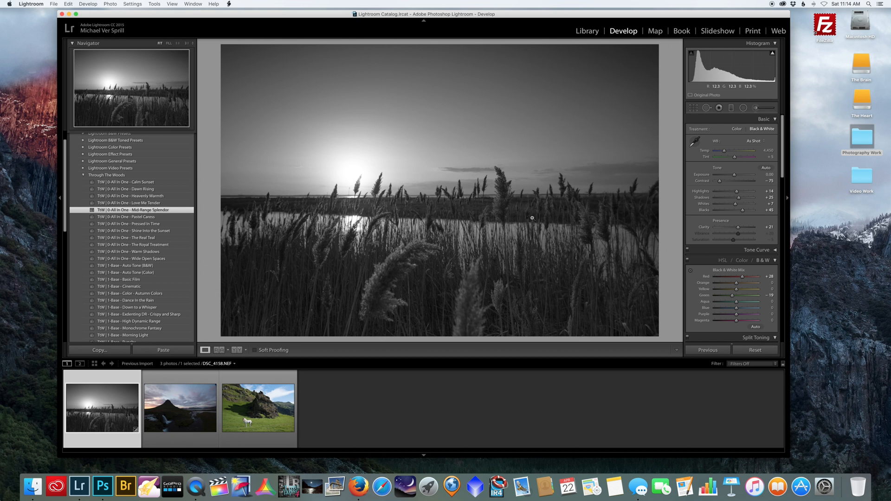
click(148, 217)
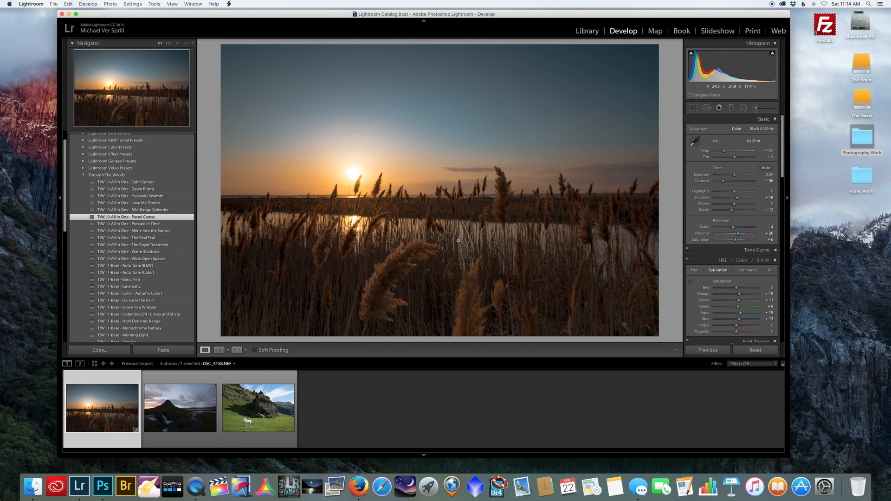
Step: Apply the All In One - Pressed In Time preset, set Contrast to +6 and inspect the reeds and horizon up close
click(139, 224)
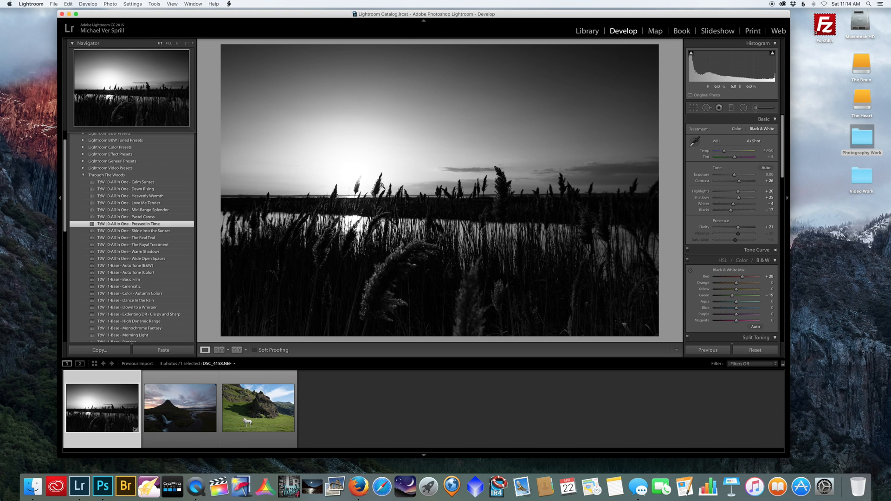
click(739, 181)
drag(739, 180, 735, 182)
click(371, 185)
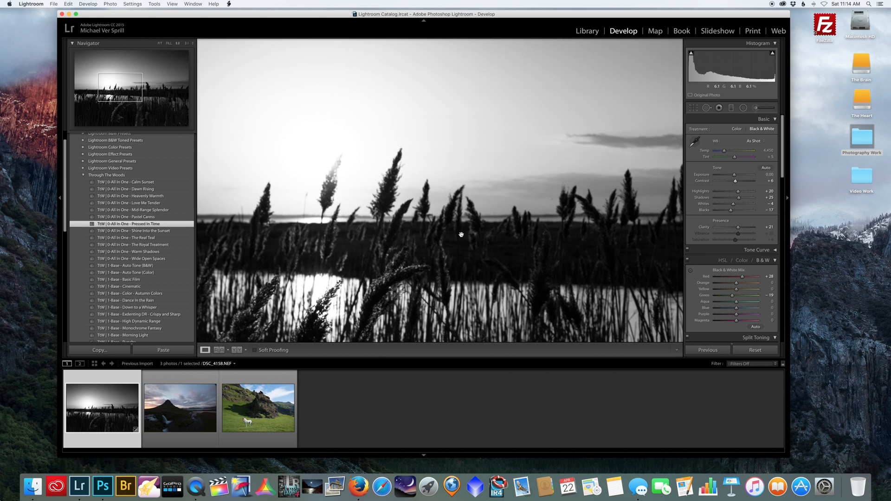
scroll(461, 234, down, 5)
scroll(427, 233, up, 4)
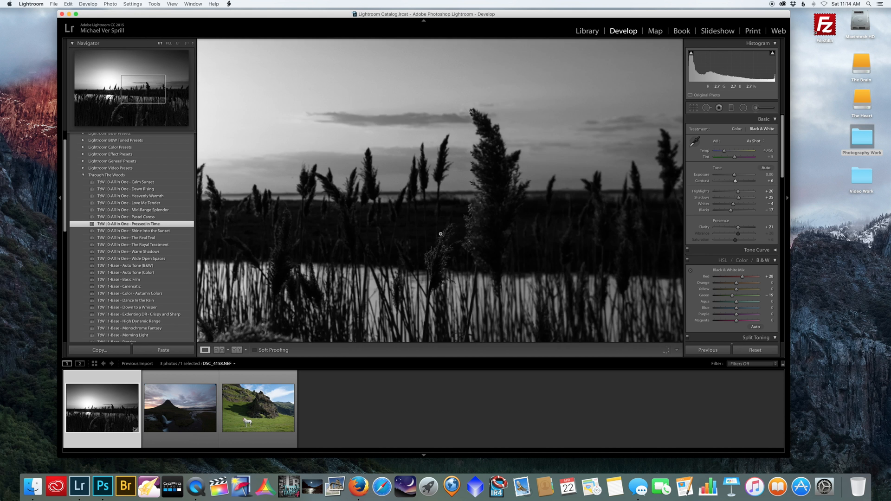
click(440, 233)
Step: Apply the All In One - Shine Into the Sunset preset and brush the Haze - Golden effect beside the sun at size 17
click(138, 231)
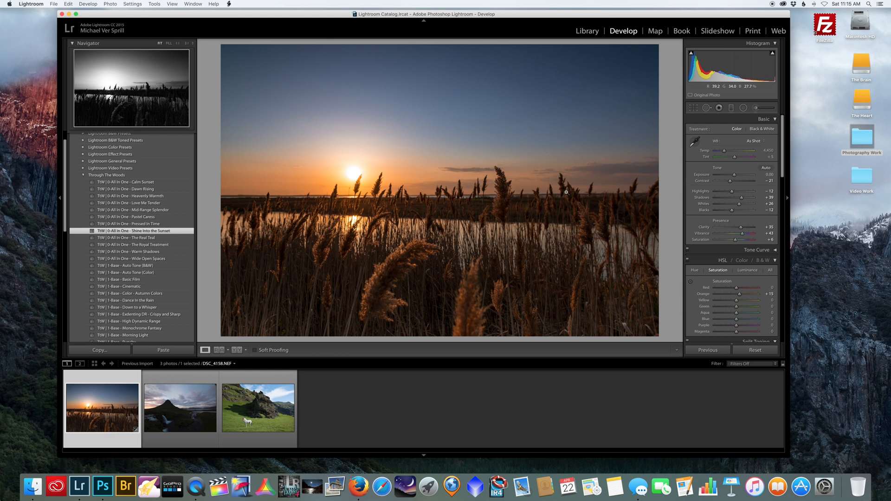
click(756, 107)
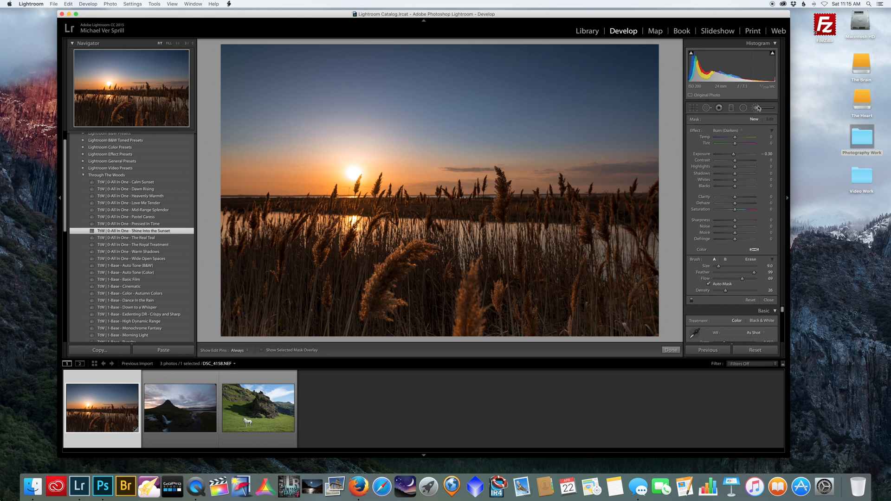
click(739, 131)
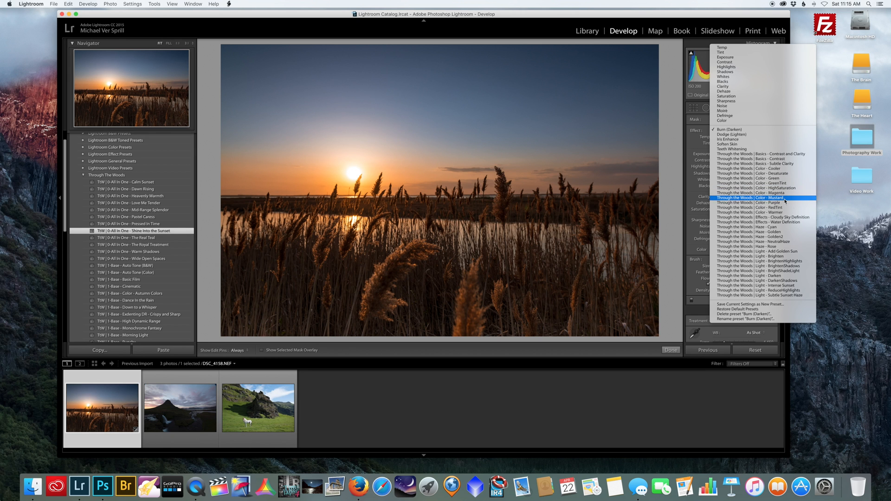
click(783, 239)
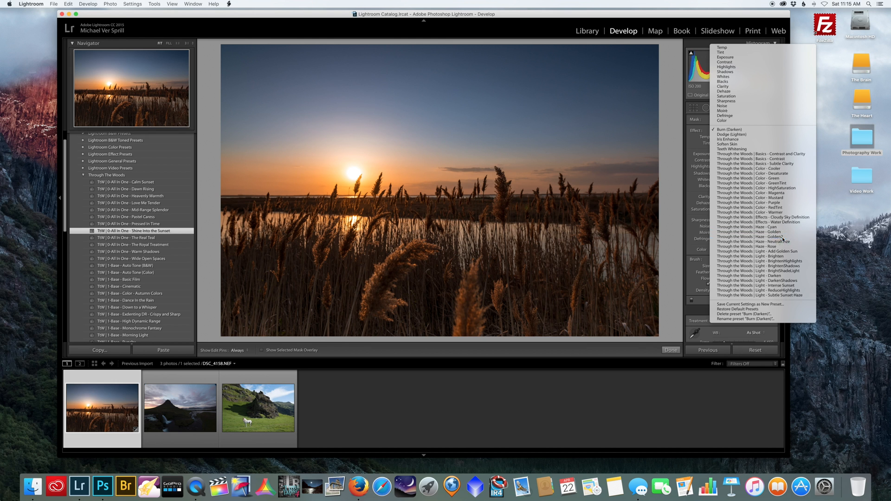
drag(369, 160, 350, 173)
key(bracketright)
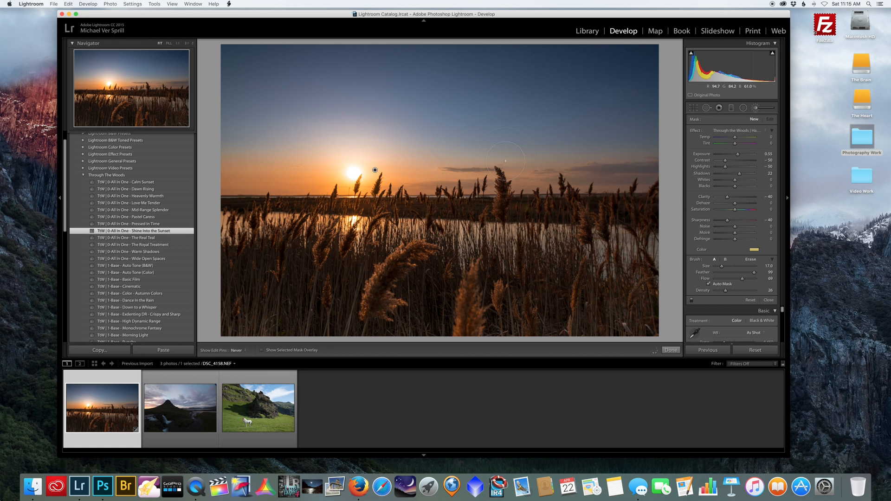
key(h)
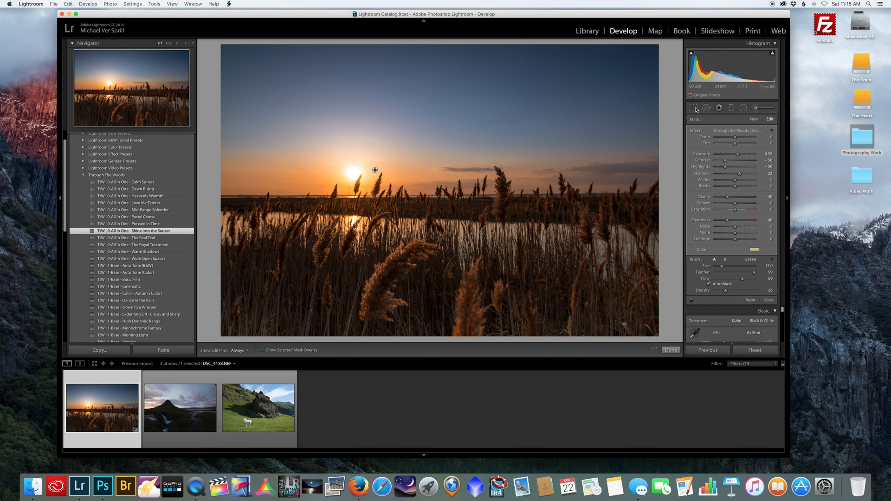
Step: Add a second golden haze brush adjustment in the sky farther from the sun, with brush size 15 and density 80
click(754, 119)
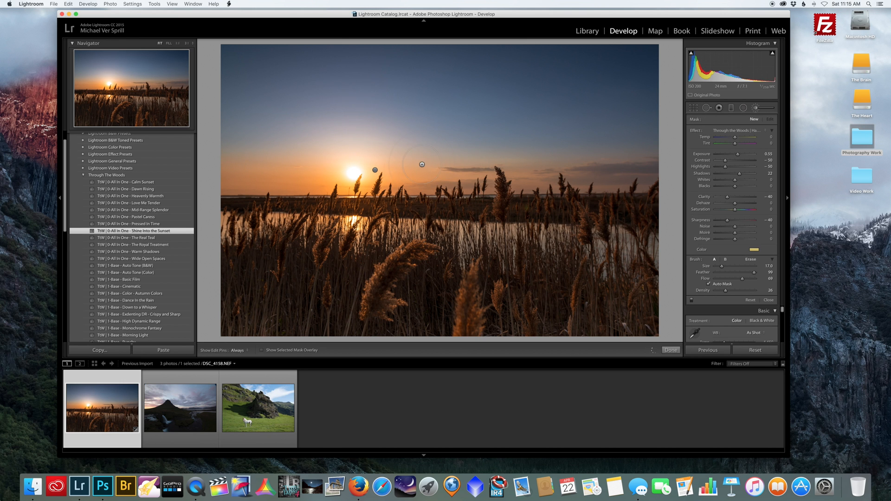
scroll(336, 166, down, 2)
click(375, 169)
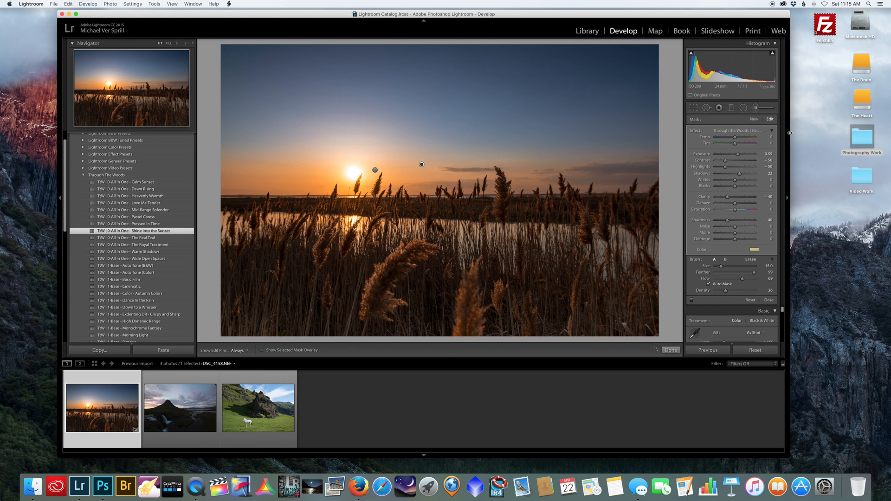
click(753, 134)
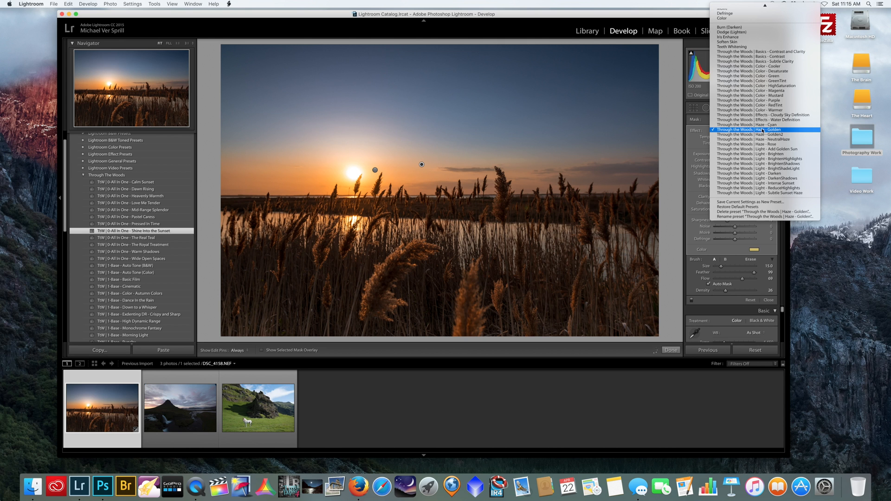
click(769, 136)
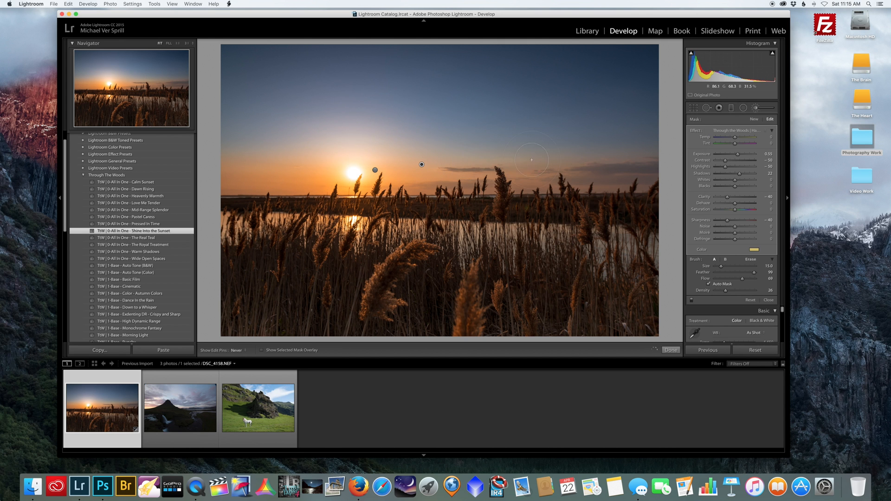
key(h)
drag(726, 290, 747, 291)
key(h)
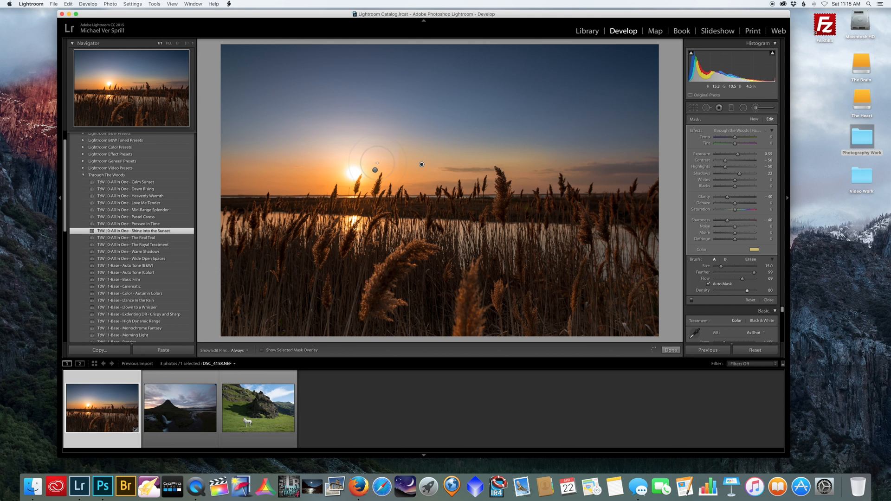
Step: Delete the first golden haze brush adjustment, the one closest to the sun
click(374, 170)
click(375, 170)
key(BackSpace)
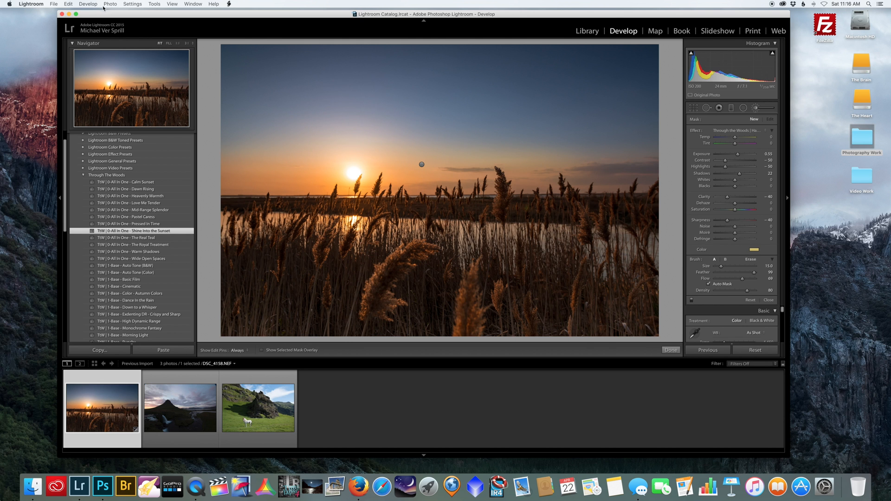
Step: Undo the deletion of the golden haze brush adjustment beside the sun
click(68, 4)
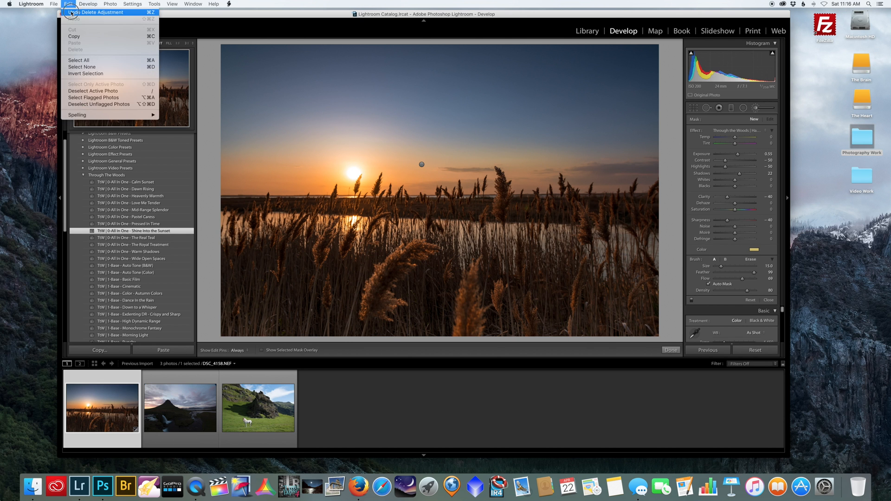
click(74, 14)
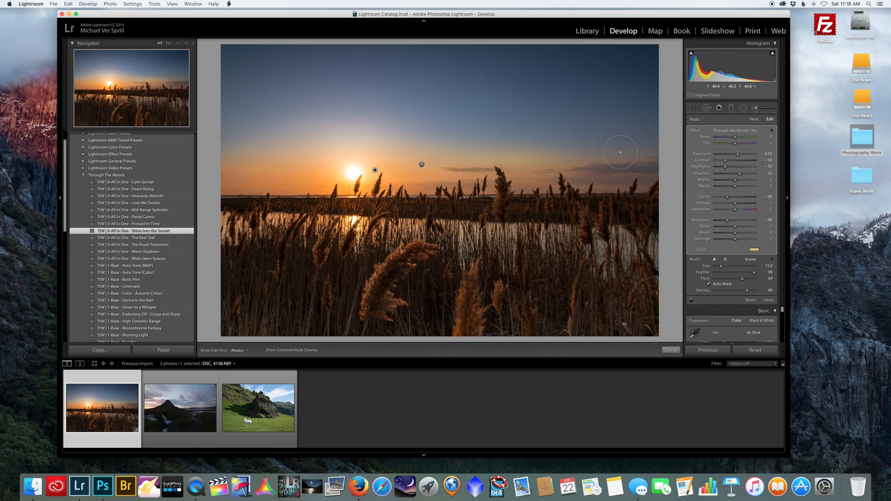
Step: Try the All In One presets The Real Teal, The Royal Treatment, Warm Shadows and Wide Open Spaces on the sunset photo
click(148, 238)
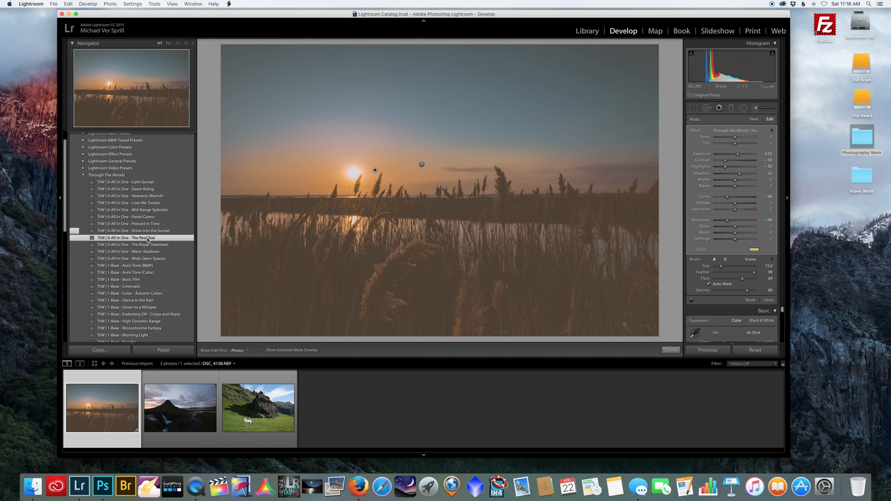
click(170, 245)
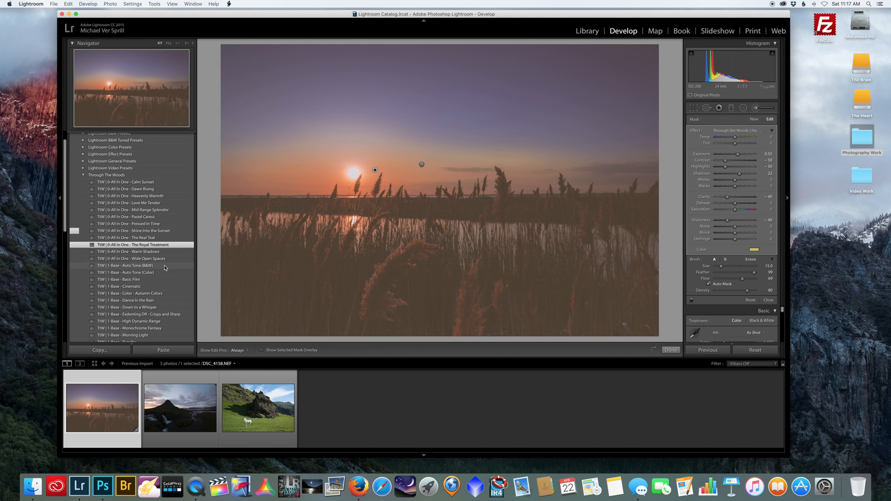
click(154, 252)
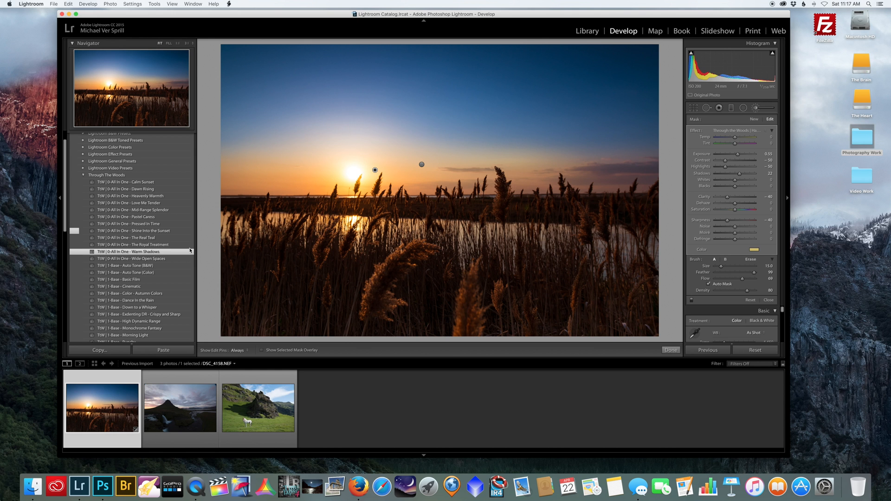
click(157, 259)
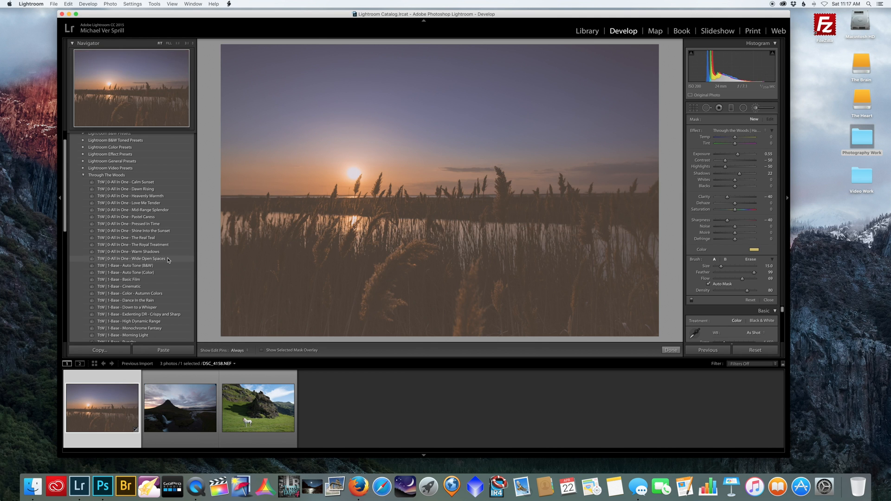
Step: Try the 1-Base - Auto Tone (B&W) preset on the sunset photo and look through the remaining Through The Woods presets
click(154, 267)
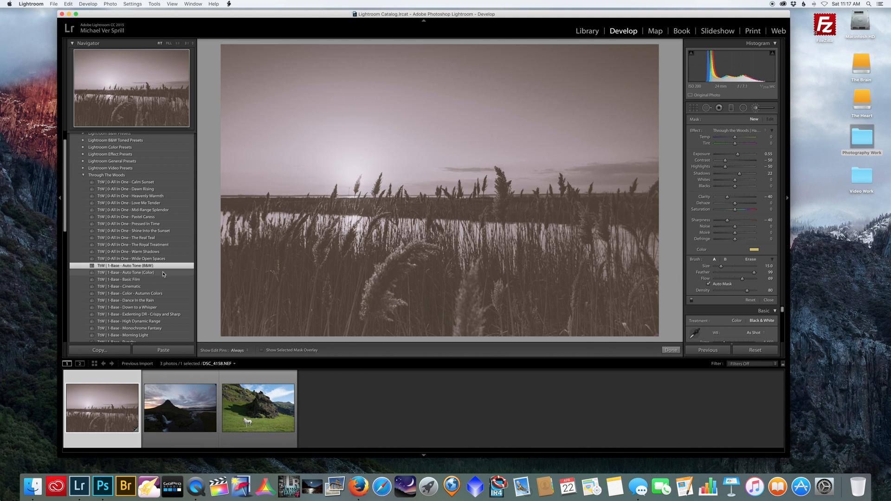
scroll(154, 281, down, 1)
scroll(153, 281, down, 5)
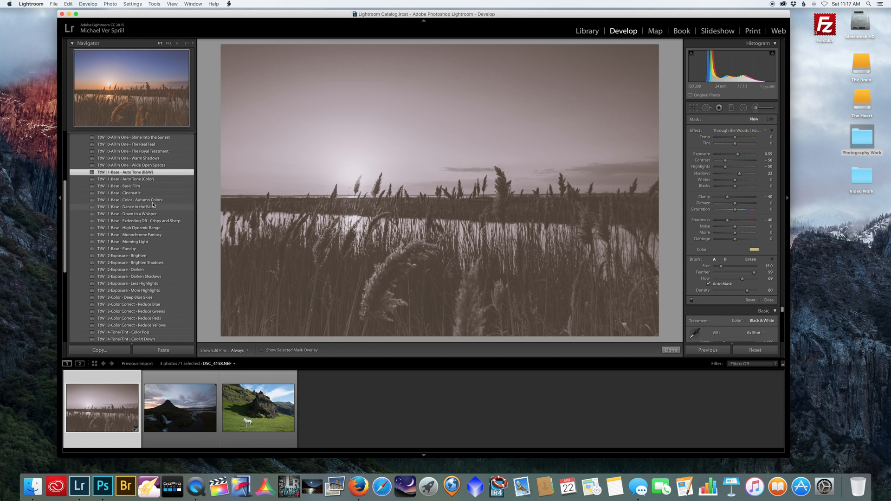
scroll(165, 297, down, 4)
scroll(165, 298, down, 2)
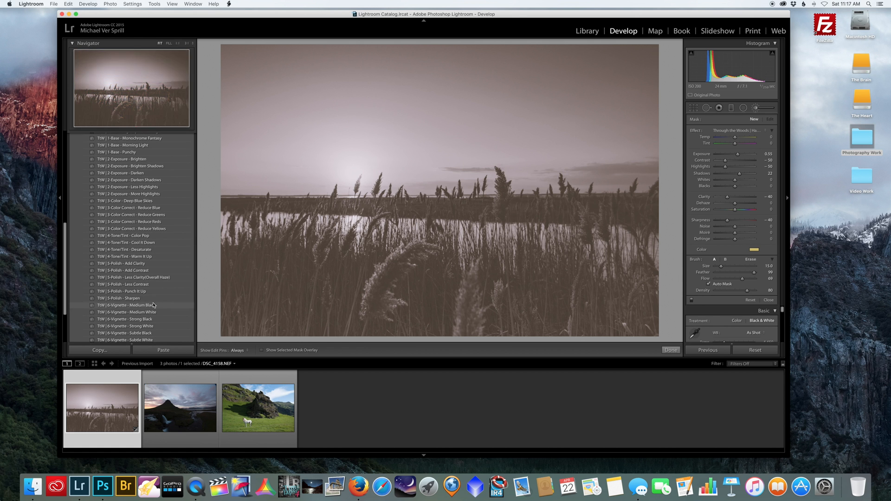
scroll(154, 305, up, 6)
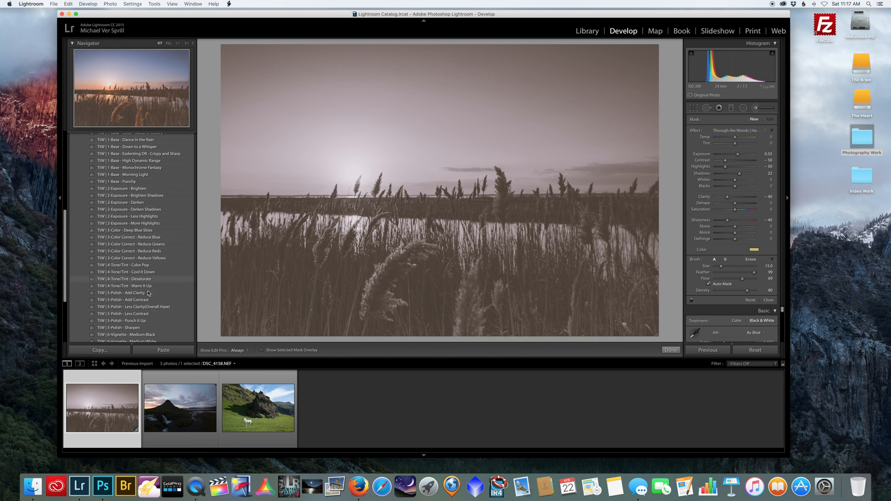
scroll(148, 304, up, 2)
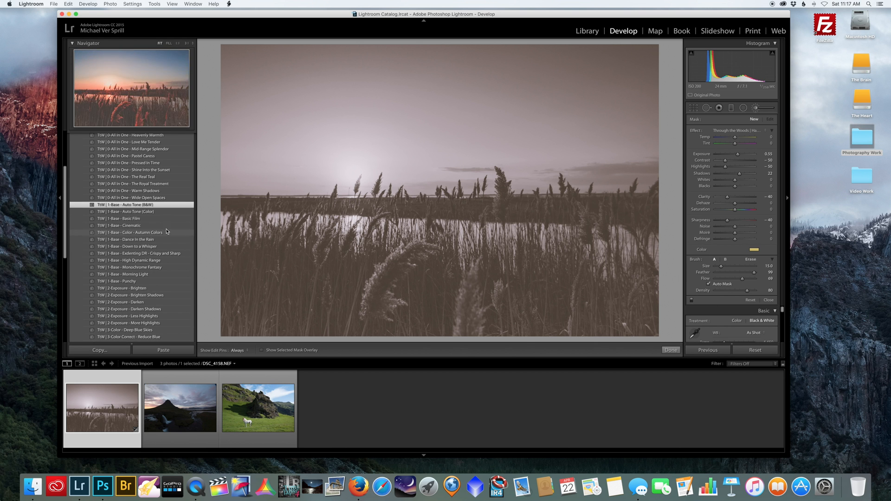
Step: Try the base presets Basic Film, Cinematic, Color - Autumn Colors, Dance In the Rain and Down to a Whisper on the sunset photo
click(146, 219)
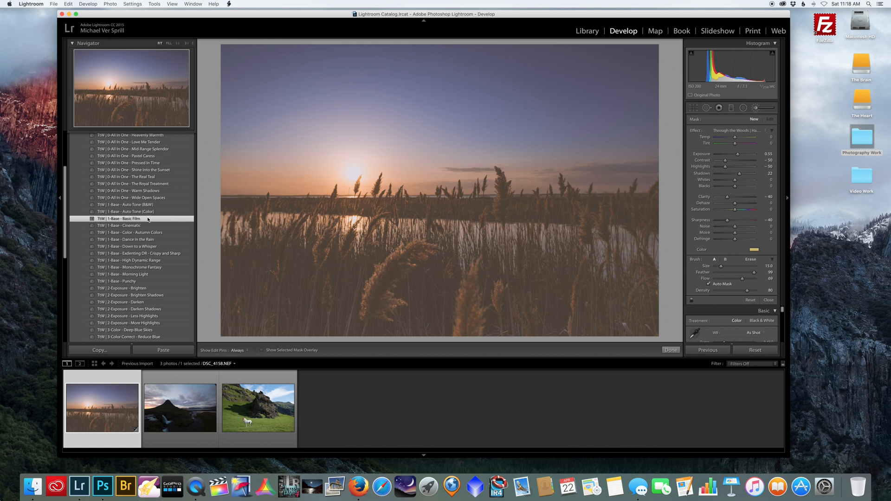
click(149, 225)
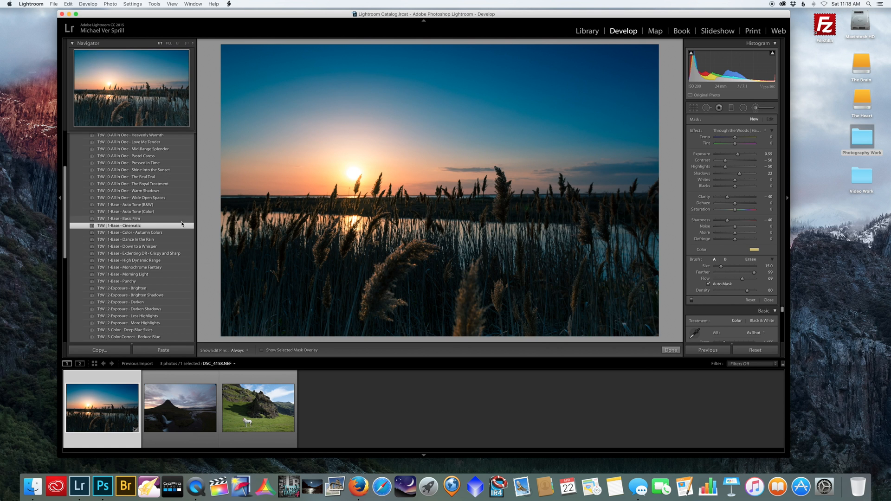
scroll(139, 224, down, 1)
click(170, 222)
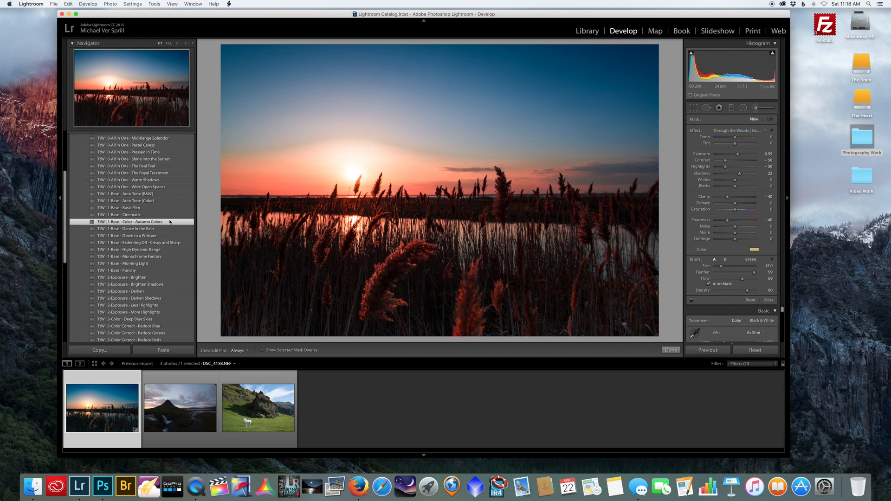
scroll(181, 229, down, 1)
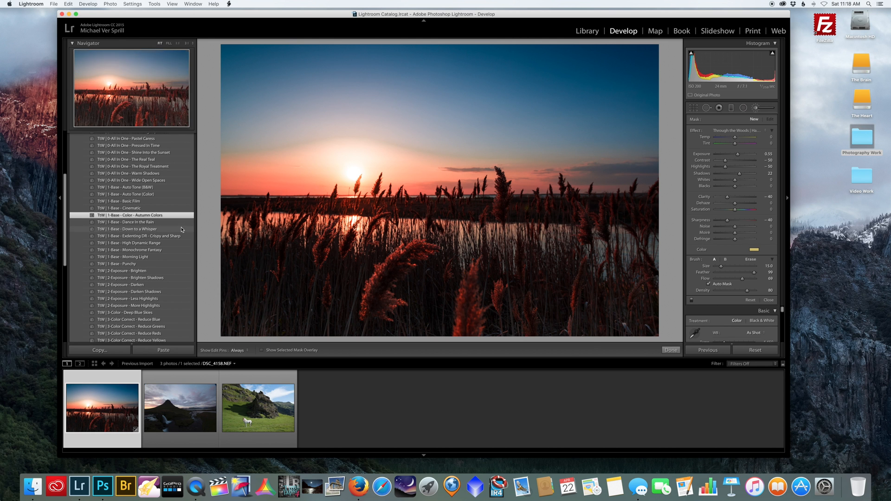
click(167, 224)
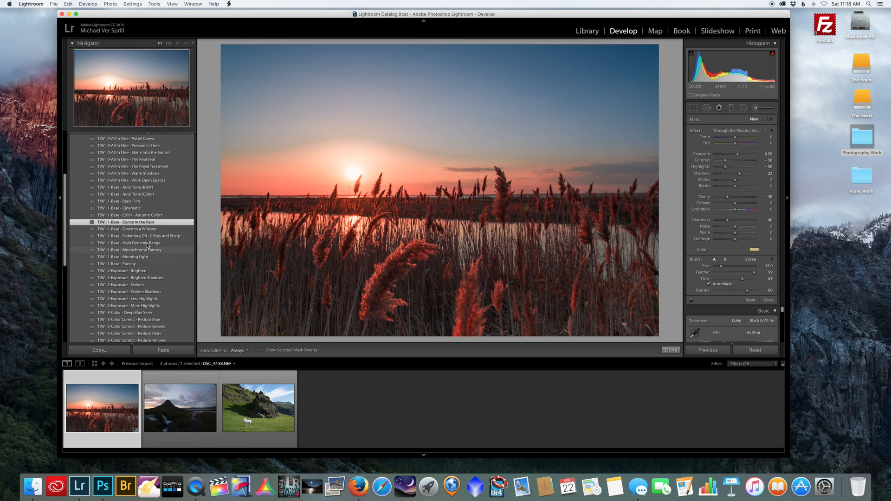
click(163, 229)
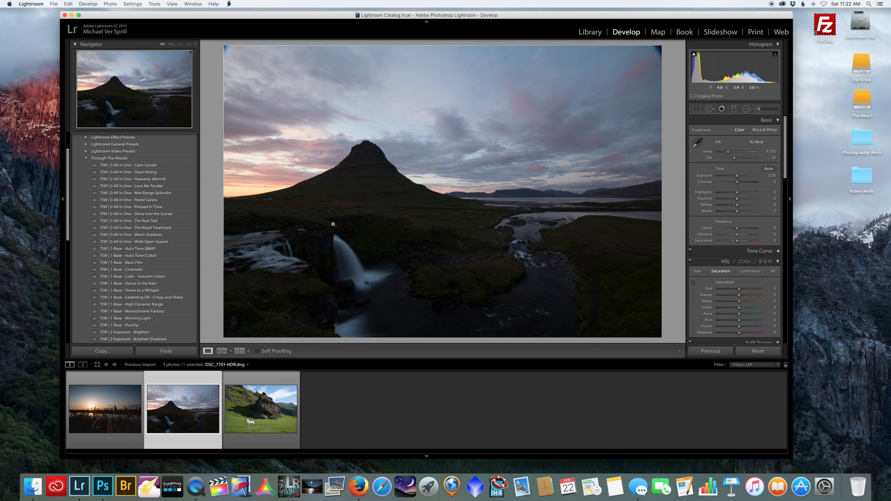
Step: Apply the 1-Base - High Dynamic Range preset to the waterfall photo and set Whites -57, Blacks +80, Vibrance +2 and Blue saturation -20
scroll(172, 213, down, 3)
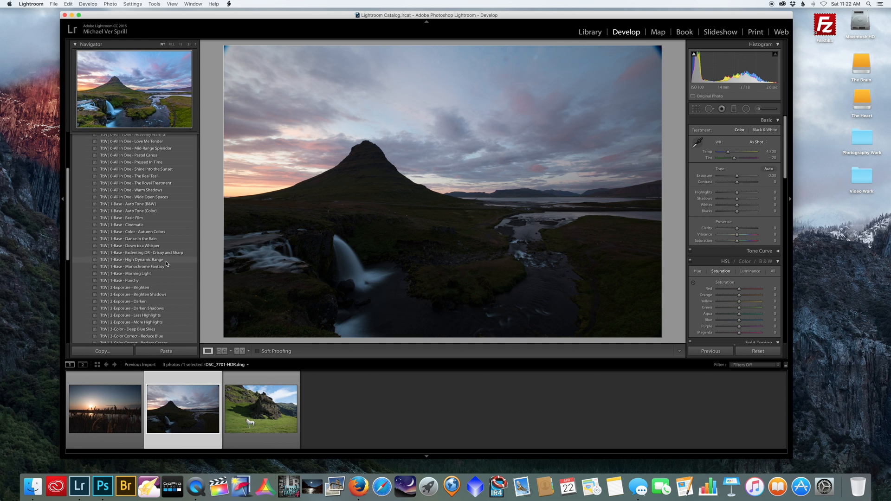
click(144, 261)
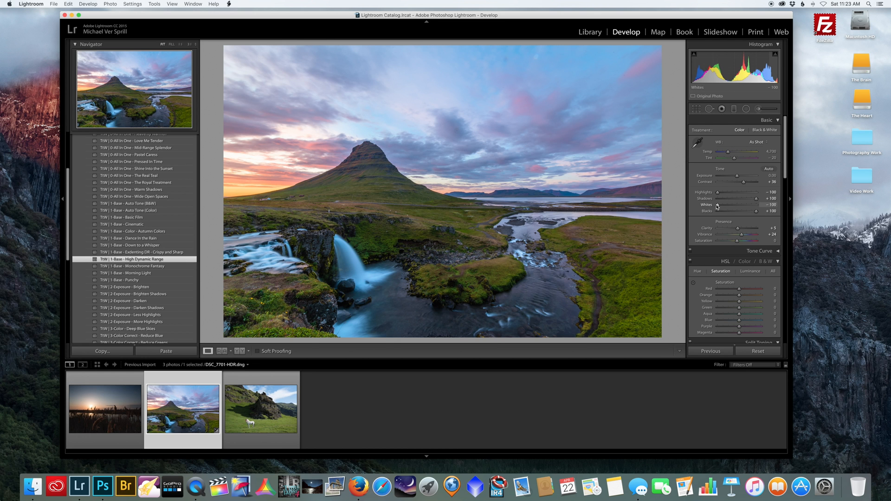
drag(717, 204, 737, 237)
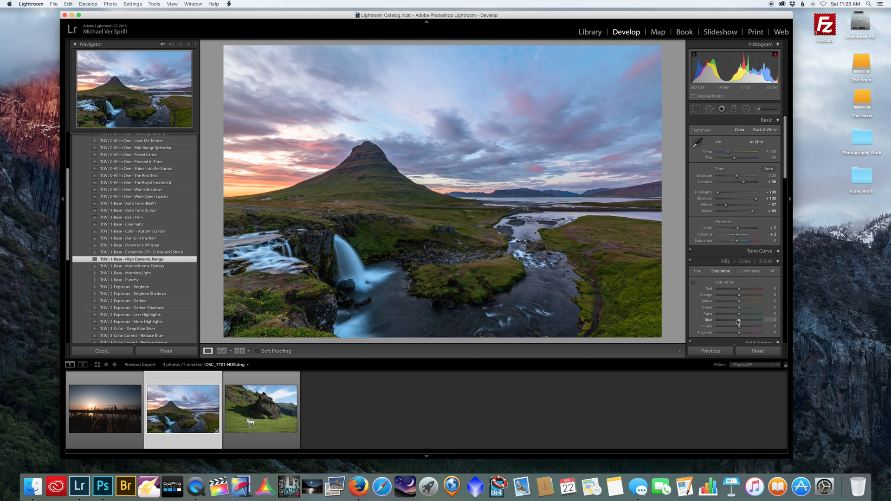
drag(739, 320, 734, 320)
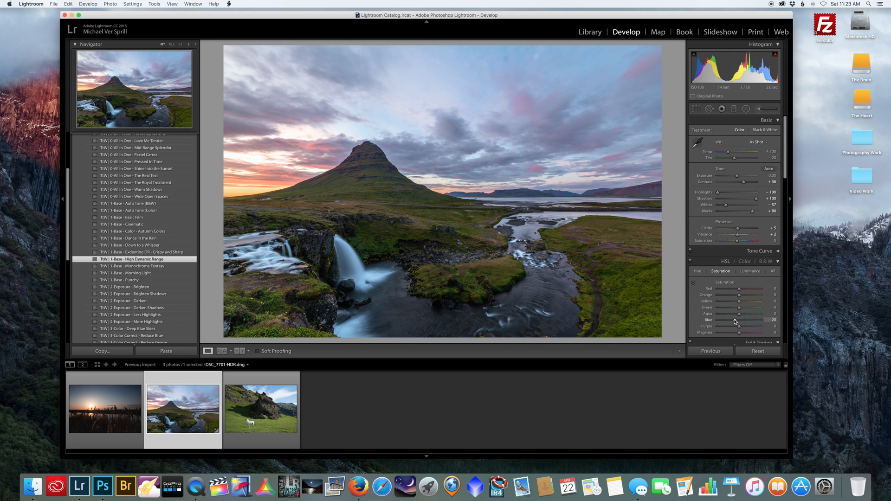
Step: Add a graduated filter over the sky down to the horizon, using the Through the Woods Effects - Cloudy Sky Definition effect
click(733, 108)
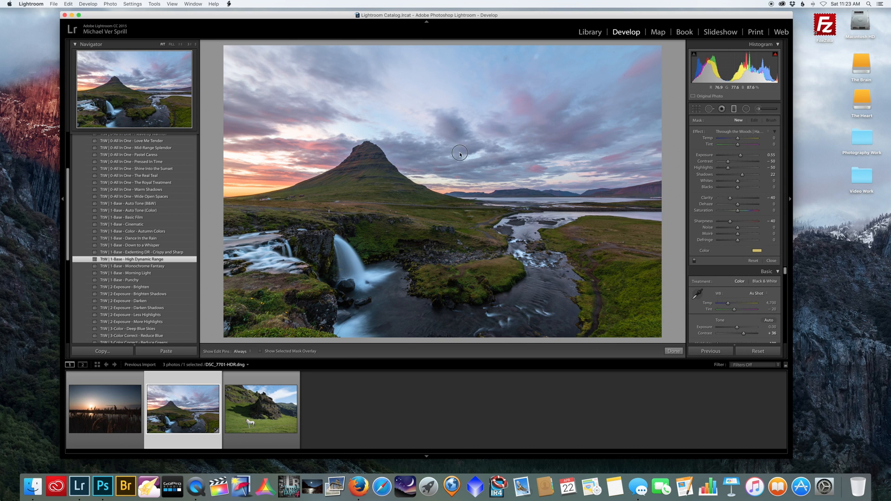
drag(462, 128, 458, 201)
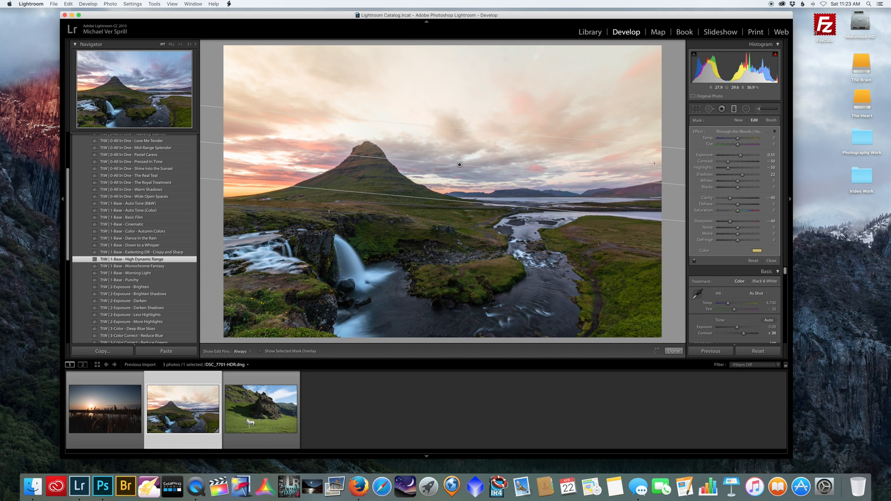
click(741, 131)
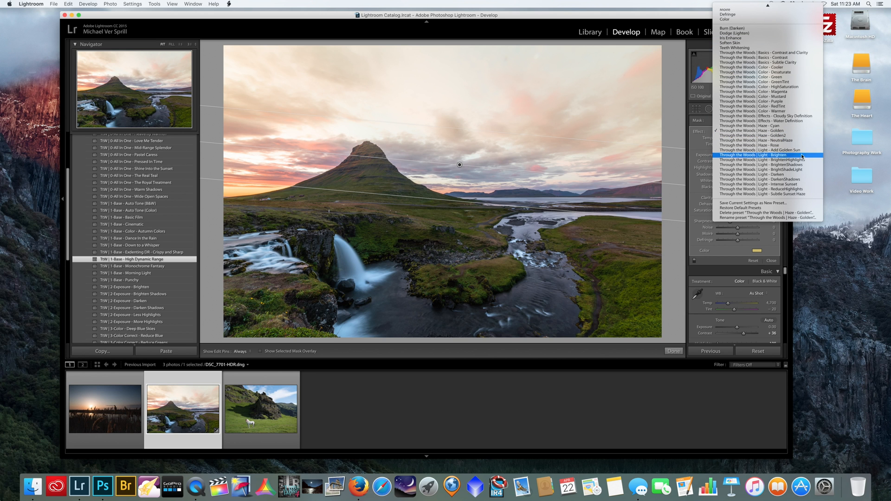
click(800, 115)
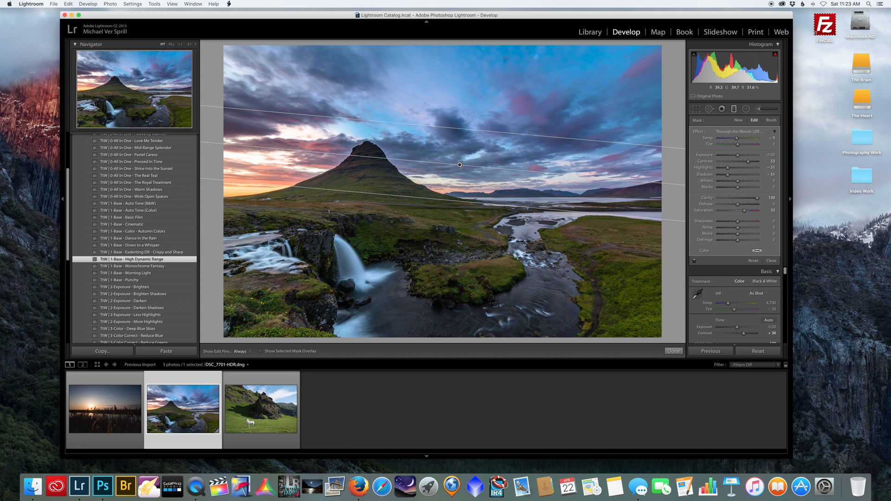
Step: Move the graduated filter higher into the sky so its centre sits just above the mountain's peak level
drag(459, 165, 460, 162)
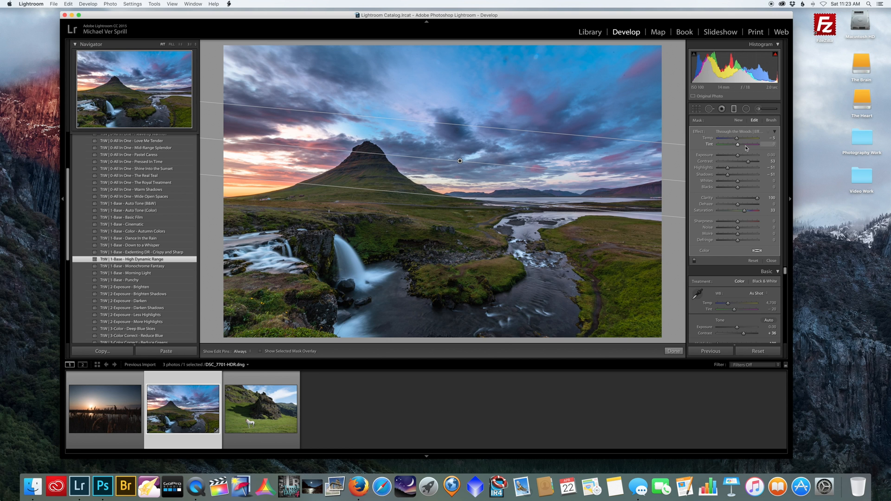
drag(459, 161, 464, 152)
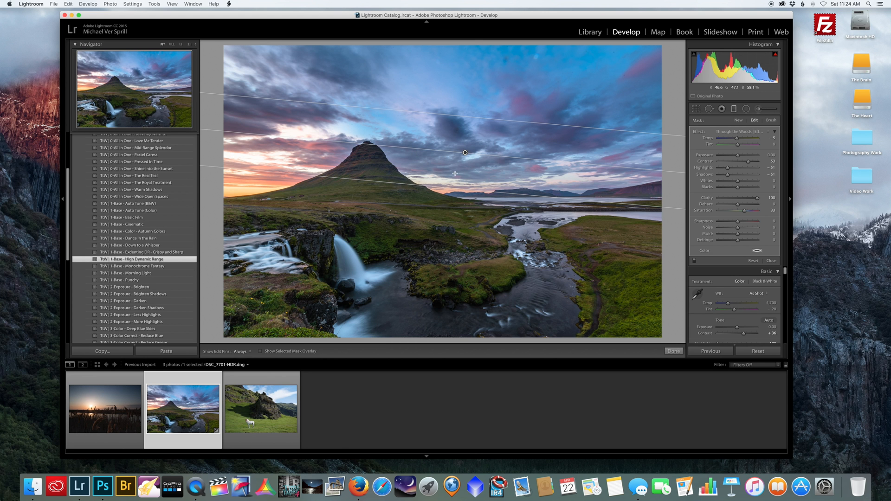
drag(452, 184, 475, 132)
key(Delete)
key(Delete)
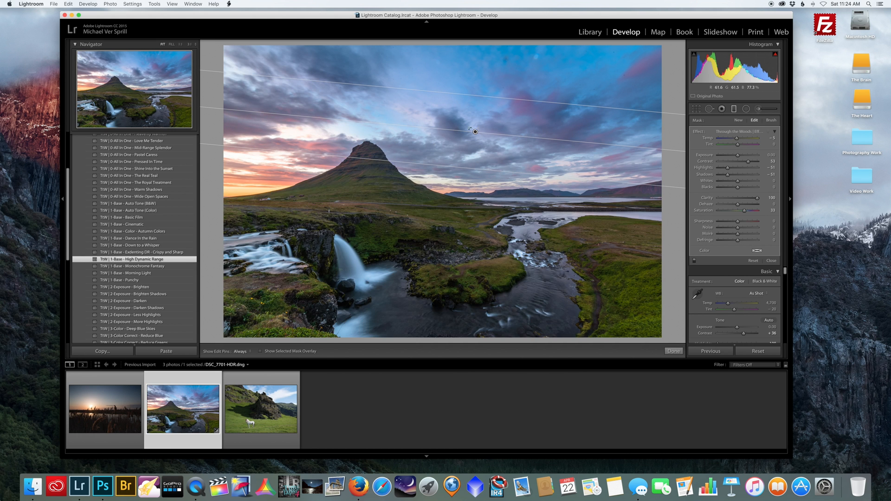
Step: Soften the graduated filter with Clarity 14, Saturation 4 and Contrast 28, shift it slightly down and finish editing it
click(744, 200)
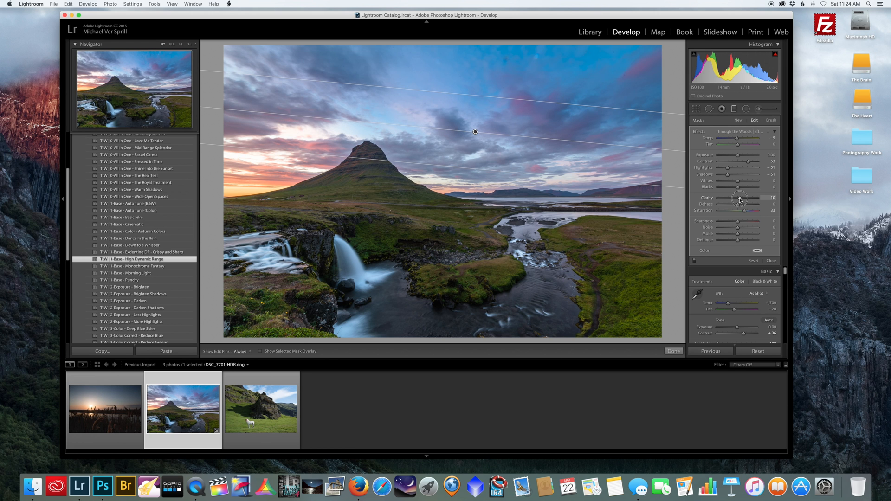
drag(743, 200, 740, 213)
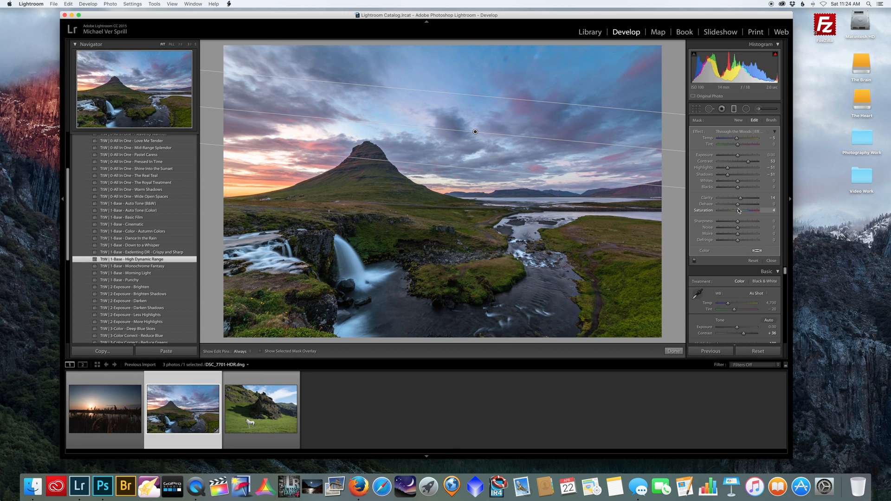
drag(745, 164, 743, 162)
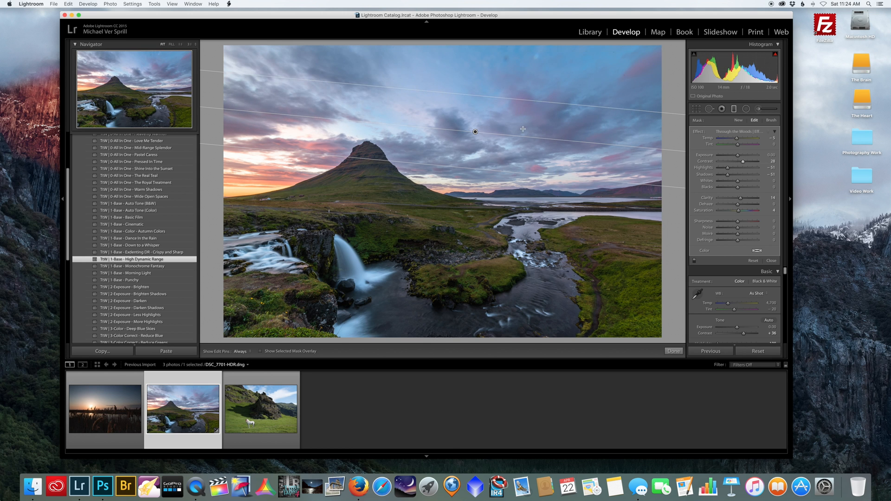
drag(476, 133, 472, 139)
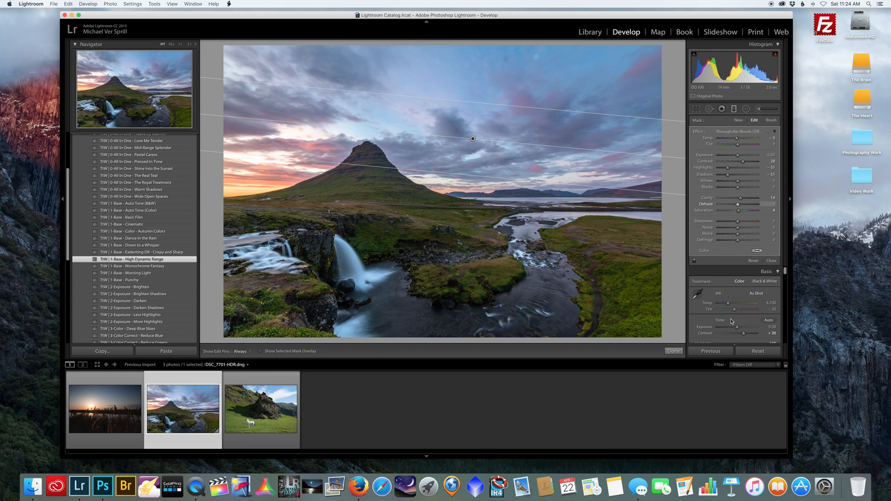
click(673, 351)
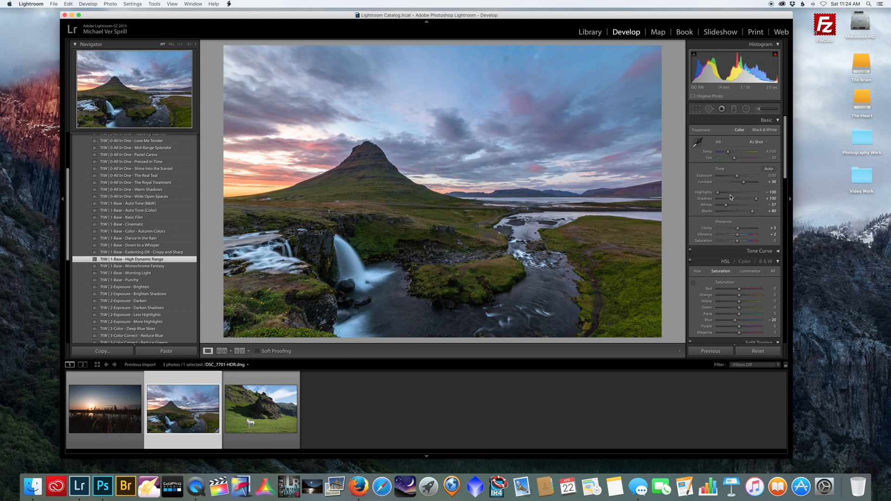
Step: Set the waterfall photo's overall Highlights to -53
drag(717, 193, 726, 194)
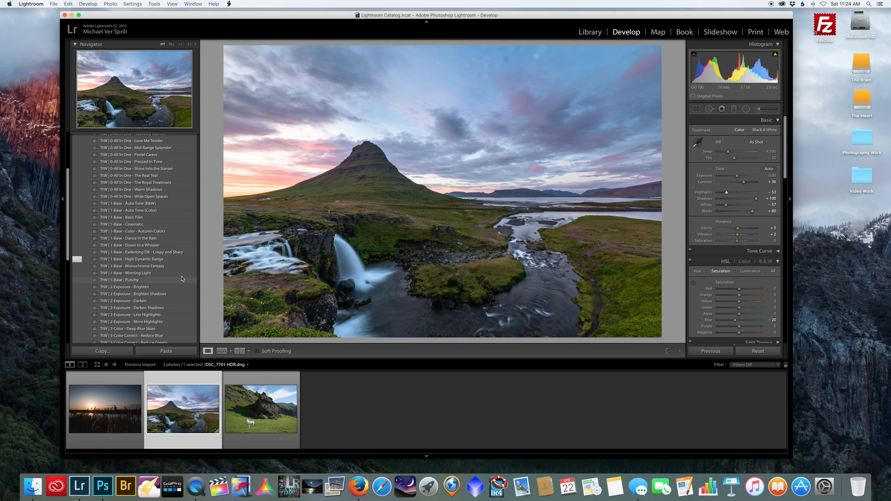
scroll(181, 276, down, 3)
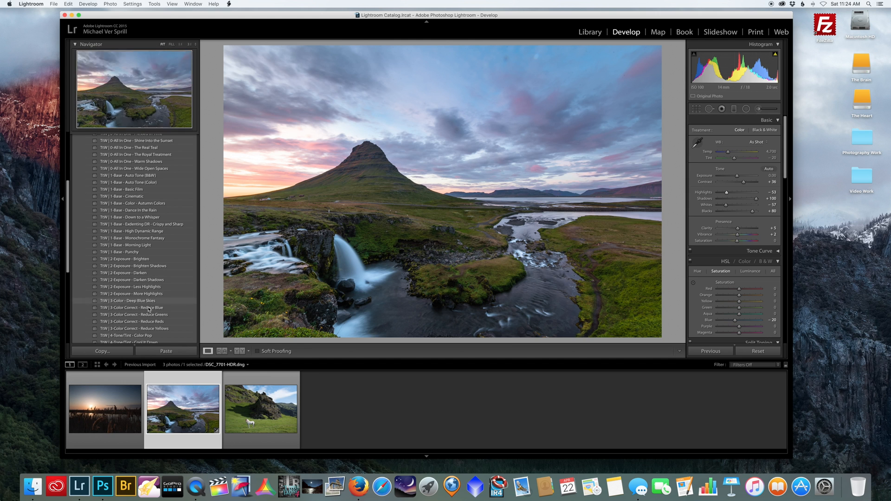
Step: Apply the 3-Color Correct - Reduce Blue preset from Through The Woods to the waterfall photo
scroll(148, 308, down, 1)
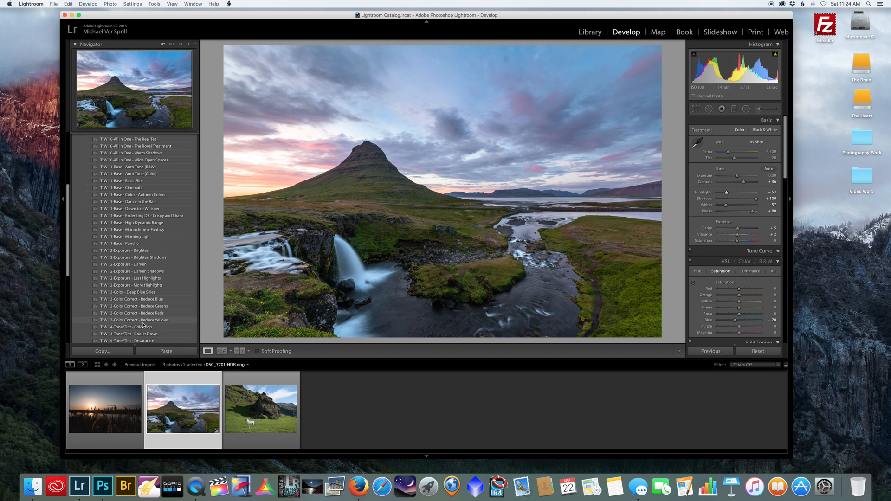
scroll(158, 322, down, 2)
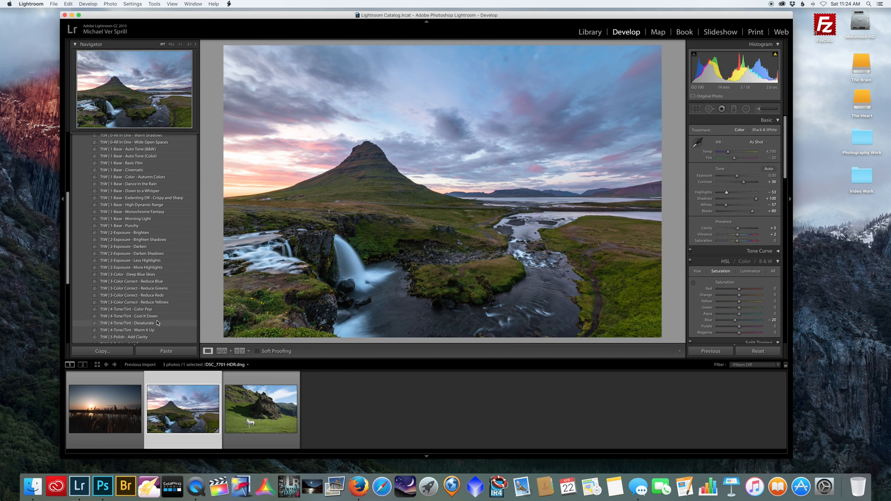
click(164, 283)
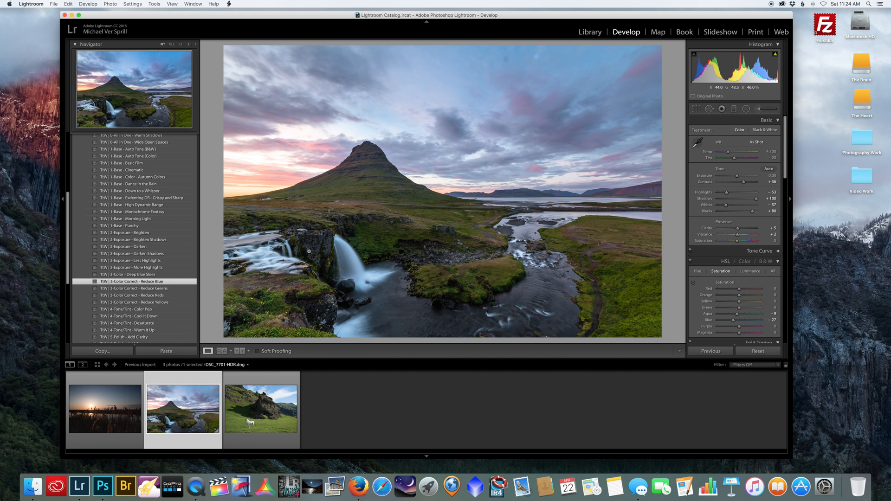
Step: Try the 4-Tone/Tint - Color Pop preset on the waterfall photo and replace it with the Desaturate preset
scroll(160, 296, down, 3)
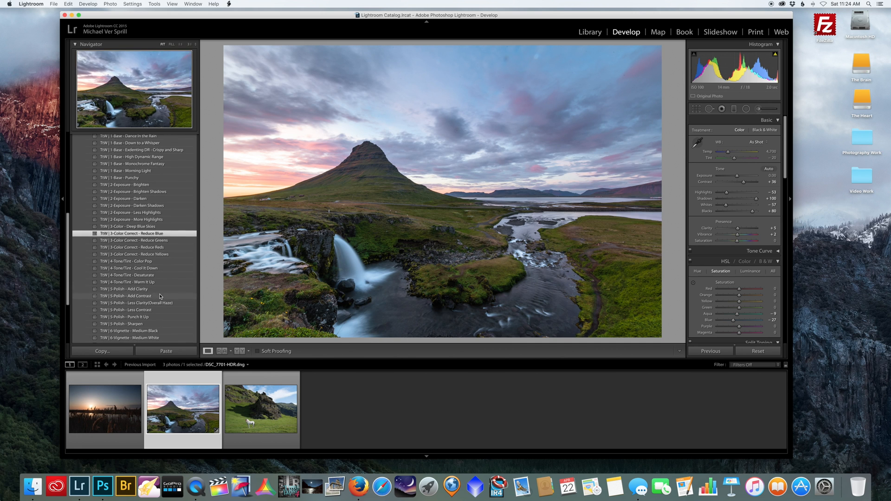
click(155, 262)
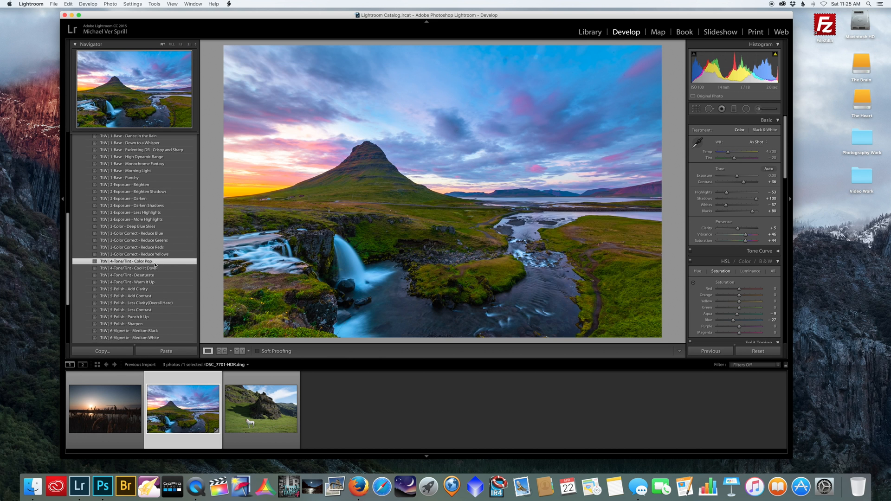
scroll(178, 282, down, 3)
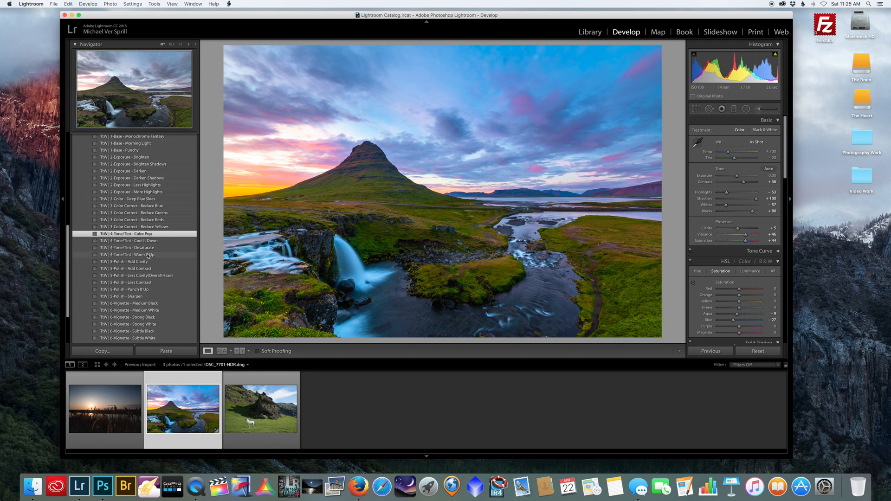
click(153, 250)
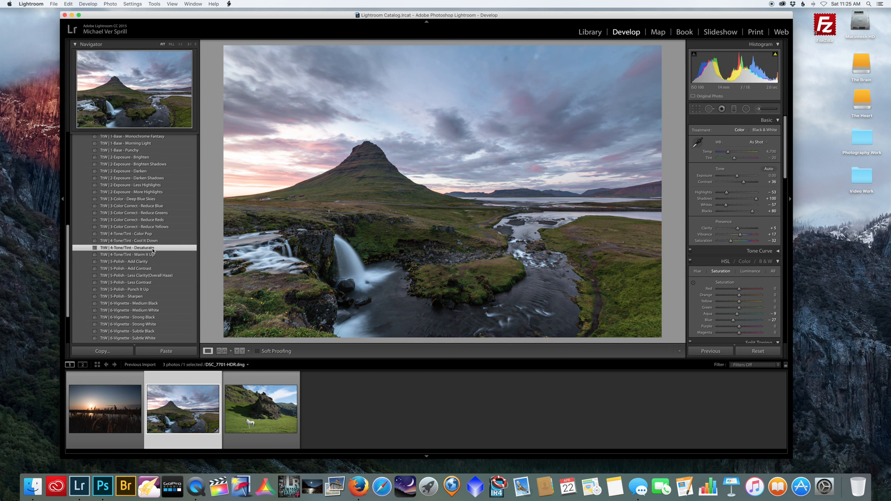
Step: Try the All In One - Calm Sunset preset on the horse photo, setting Vibrance to +17 and lowering the yellow saturation
scroll(178, 253, down, 3)
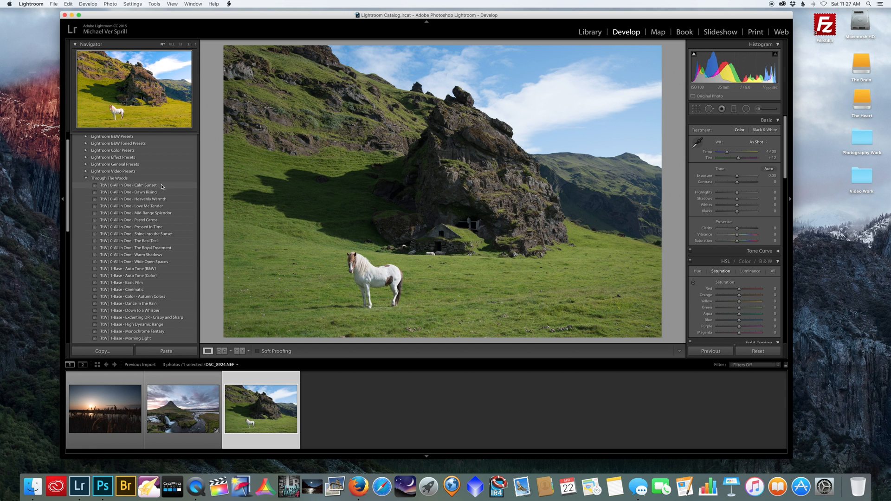
click(147, 186)
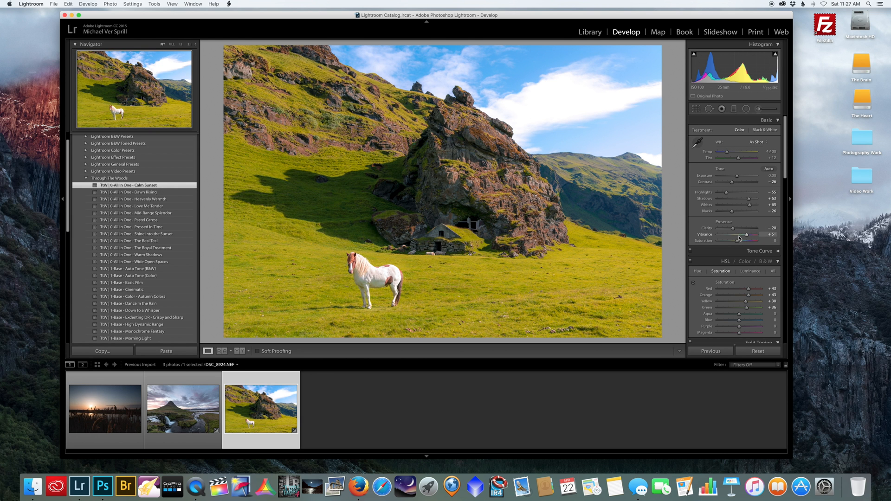
drag(746, 235, 740, 235)
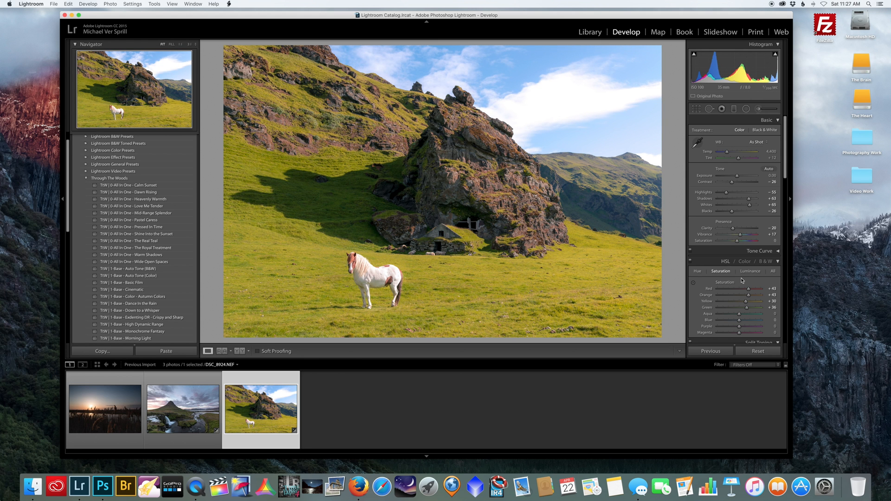
drag(745, 302, 741, 301)
Step: Try the All In One presets Heavenly Warmth, Love Me Tender, Mid-Range Splendor, Pastel Caress and Pressed In Time on the horse photo
click(151, 200)
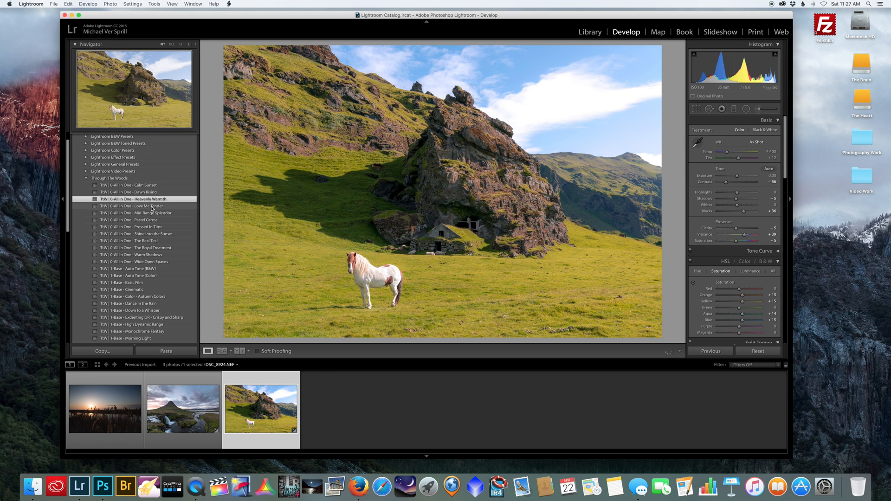
click(152, 207)
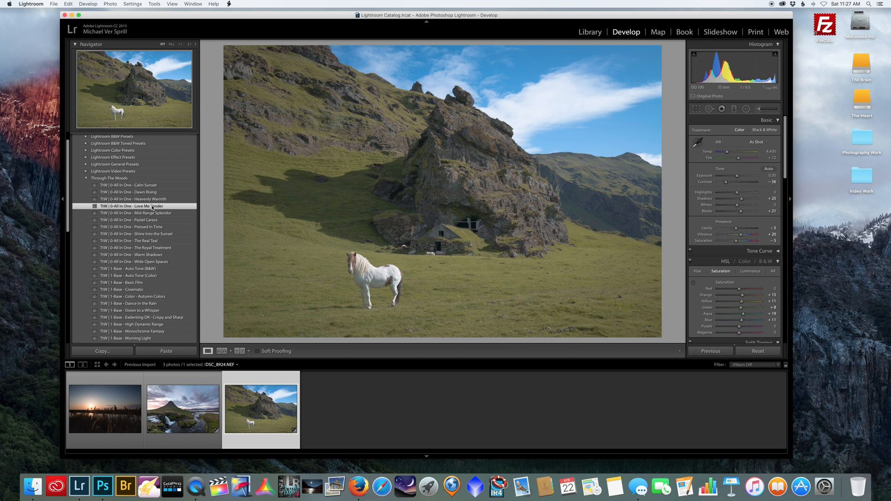
click(140, 215)
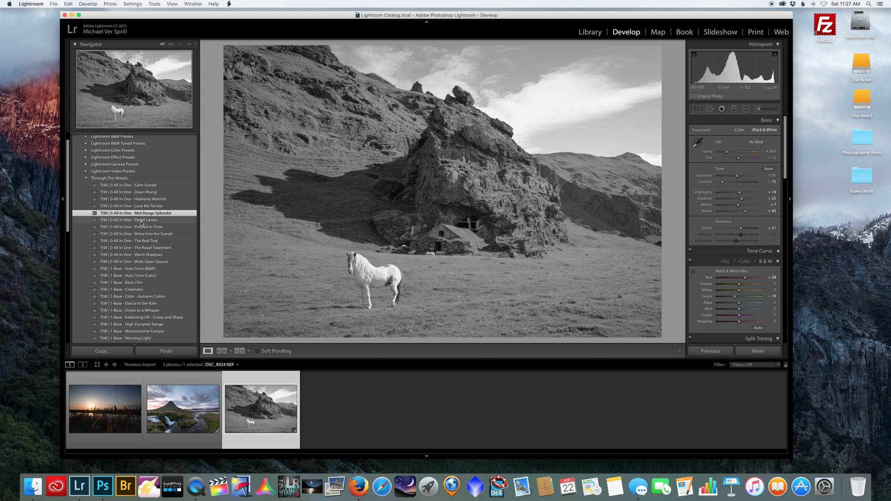
click(143, 221)
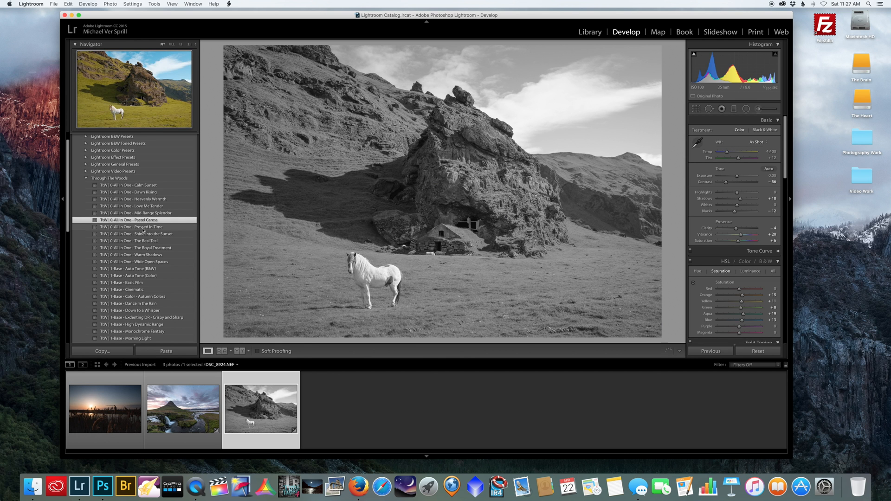
click(143, 227)
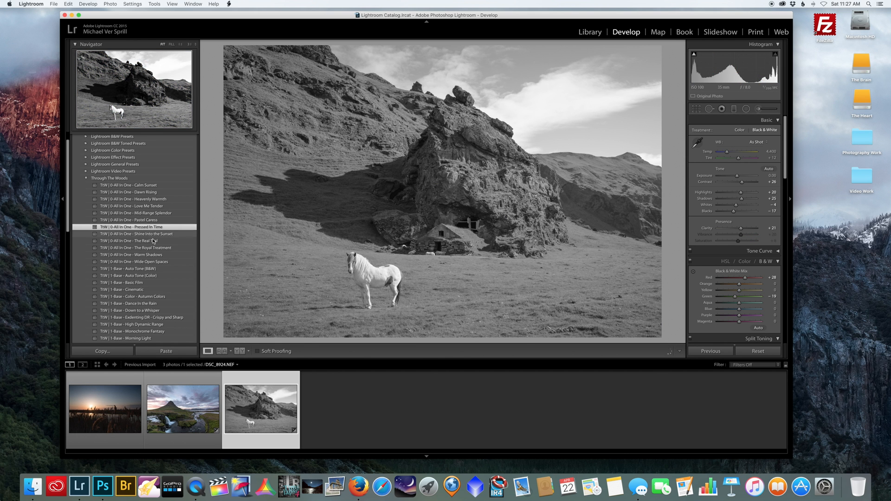
Step: Apply the All In One - Shine Into the Sunset preset to the horse photo and set the hues to Yellow +11 and Green +14
click(165, 234)
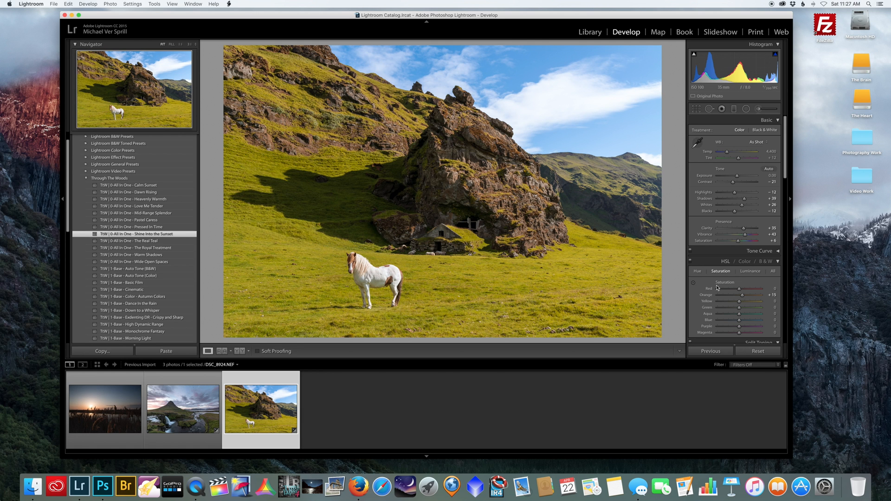
mouse_move(741, 296)
mouse_down()
mouse_move(730, 302)
mouse_move(741, 302)
mouse_up()
click(697, 272)
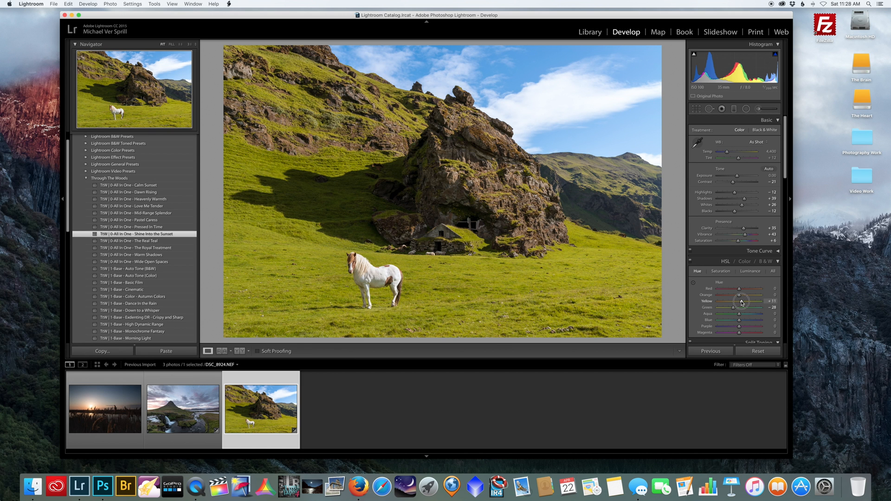
click(741, 308)
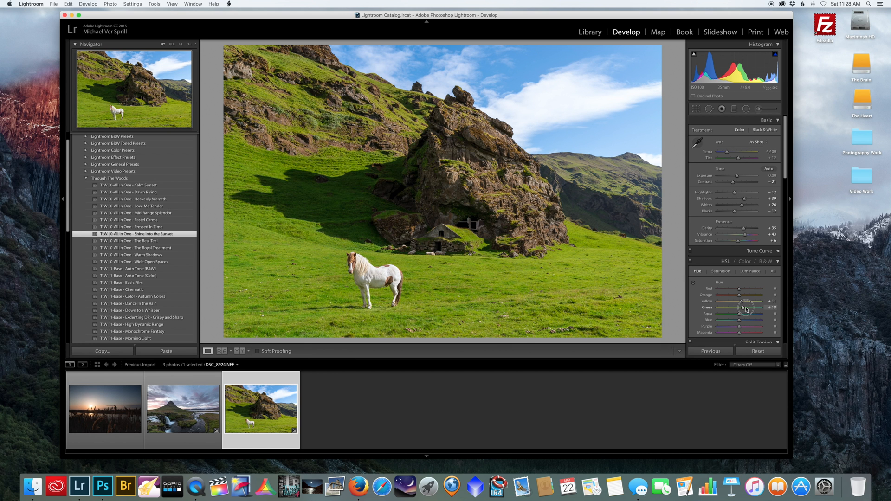
drag(742, 309, 741, 307)
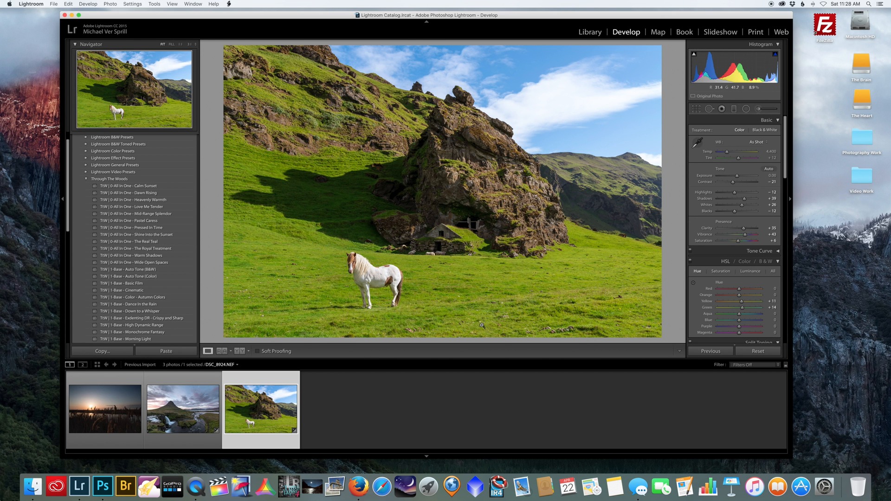
Step: Inspect the rock face up close, and try the 1-Base presets Basic Film and Cinematic on the horse photo
click(481, 159)
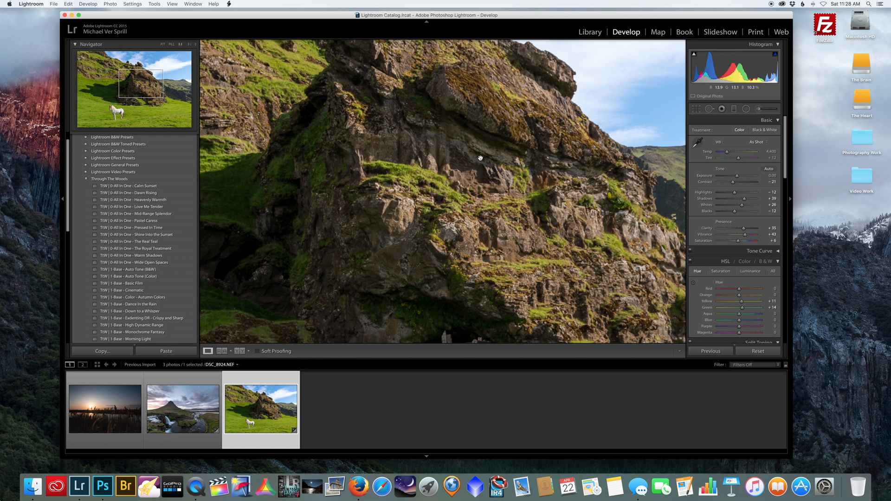
click(512, 233)
scroll(154, 238, down, 3)
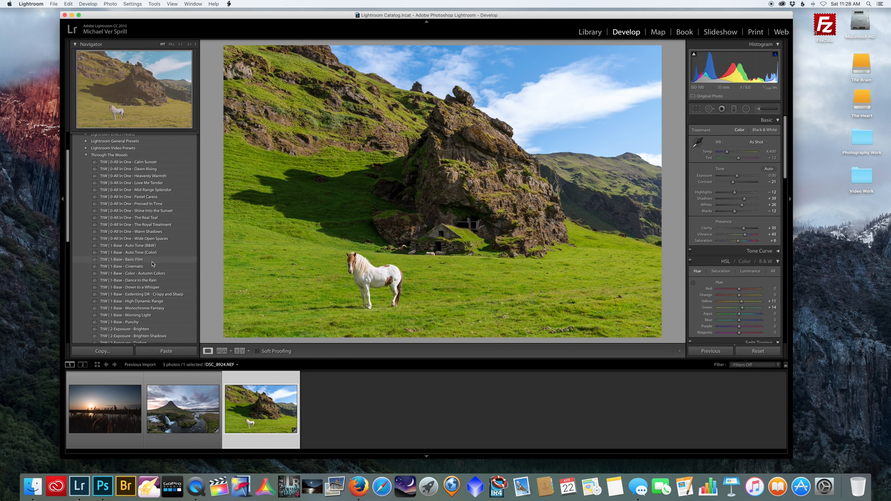
click(152, 263)
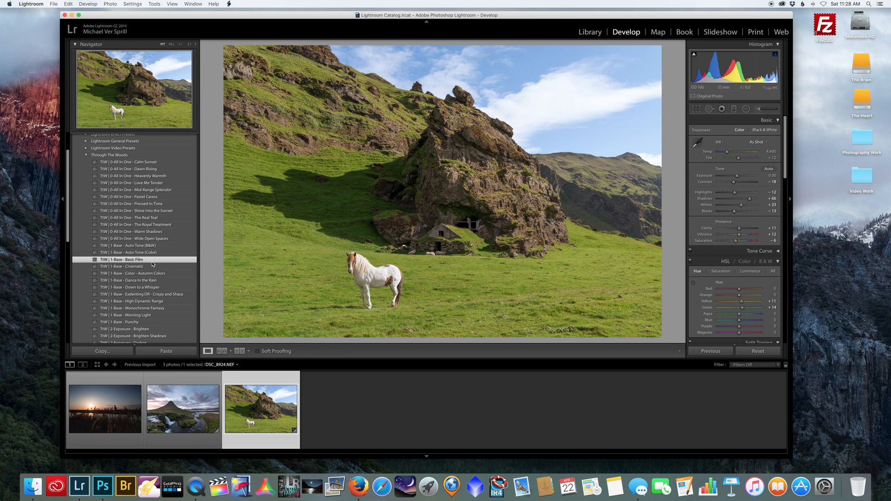
click(148, 267)
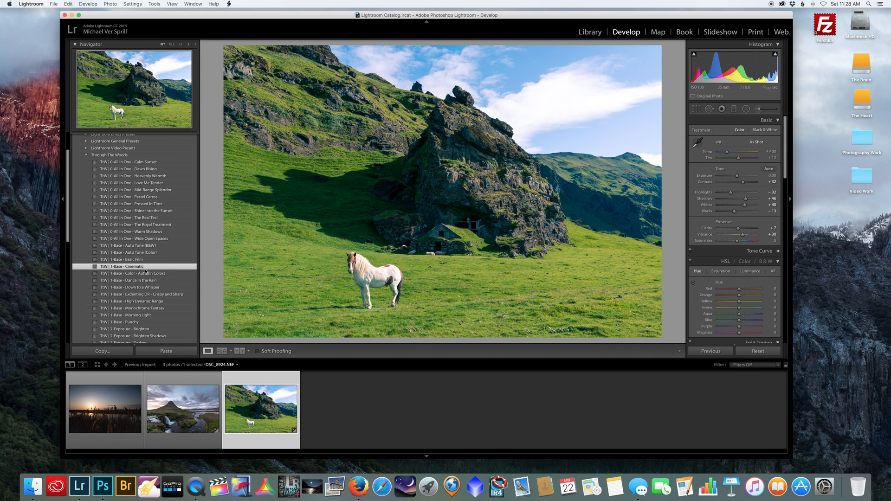
Step: Try the 1-Base presets Exdenting DR - Crispy and Sharp and Morning Light on the horse photo
scroll(153, 269, down, 2)
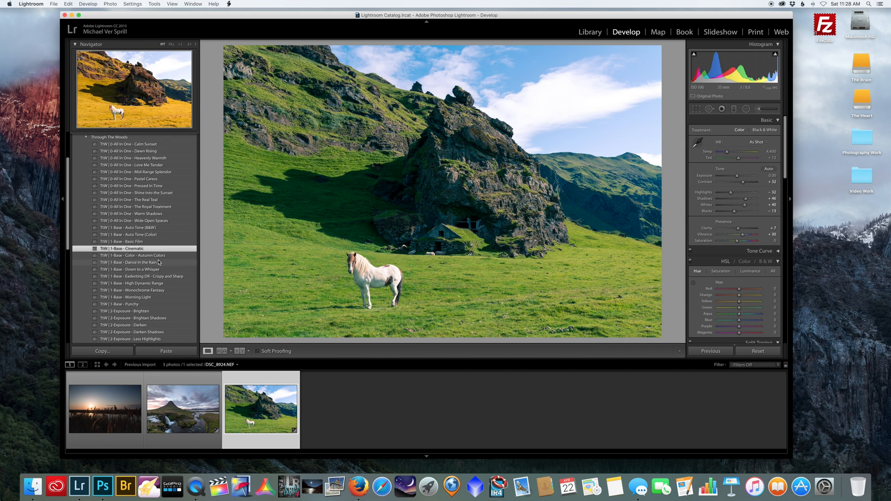
click(153, 276)
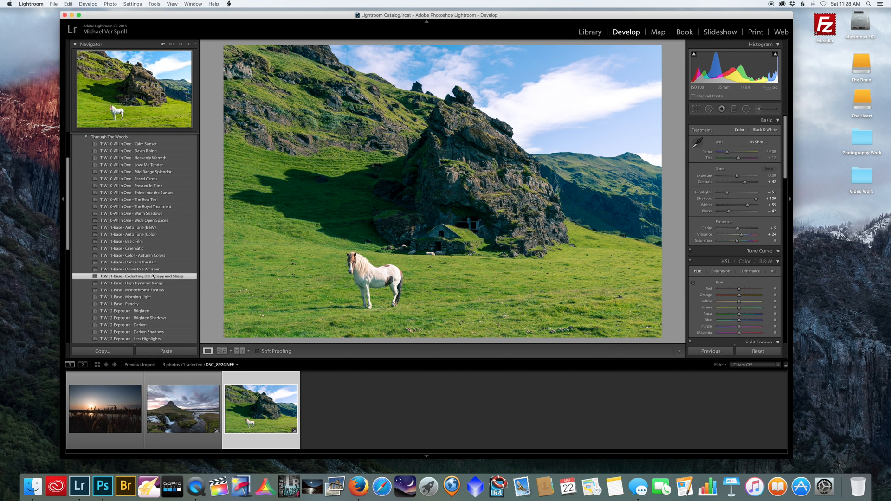
scroll(158, 277, down, 2)
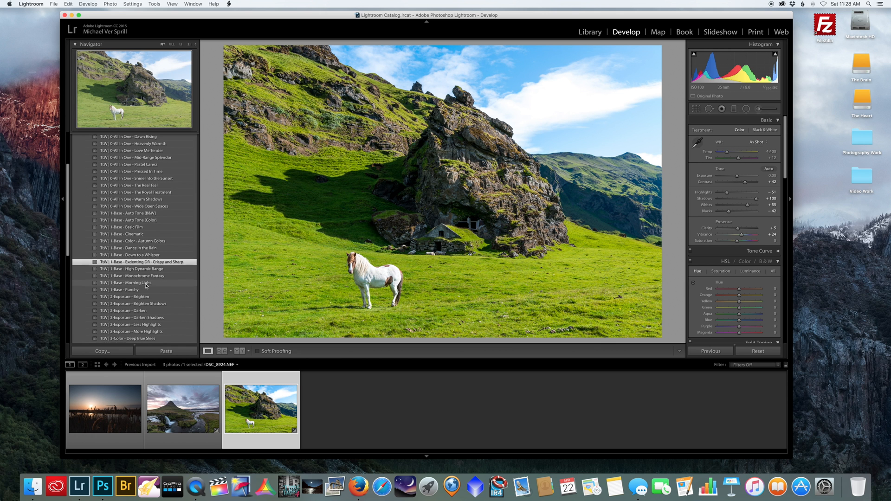
scroll(145, 285, down, 3)
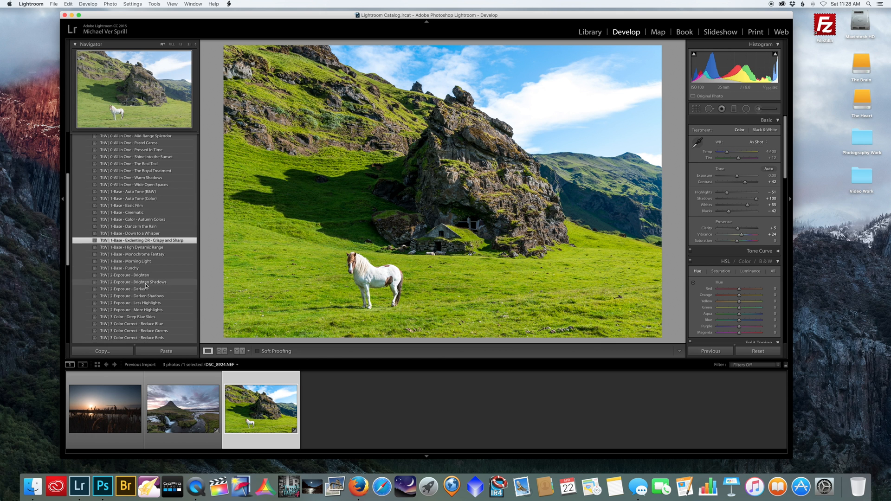
click(161, 261)
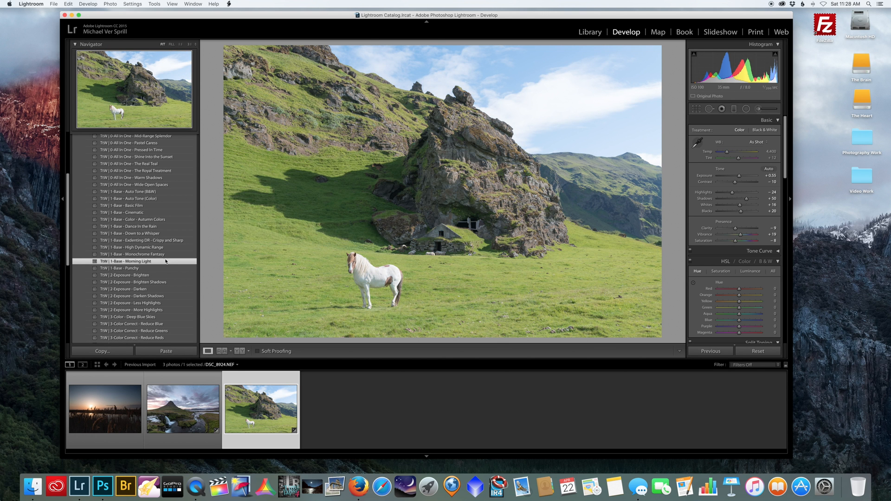
Step: Try the 1-Base - Punchy preset on the horse photo and stack the 2-Exposure - Brighten preset on it
click(149, 268)
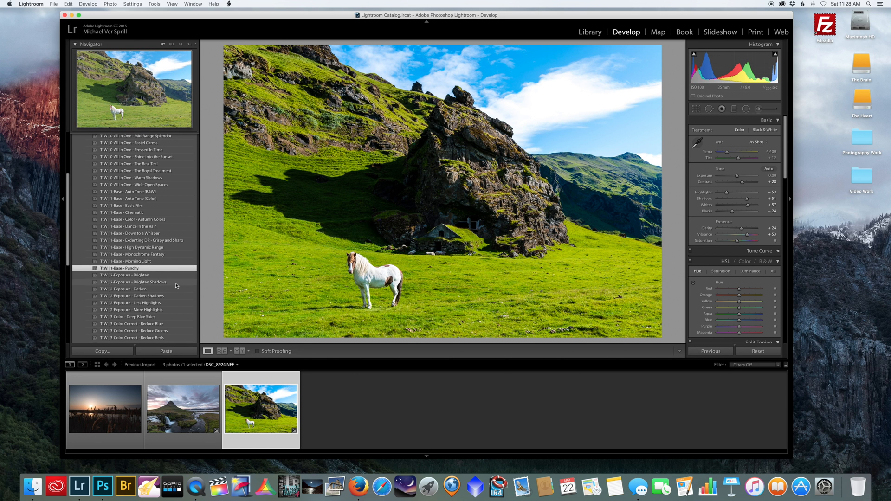
click(160, 275)
scroll(138, 264, down, 2)
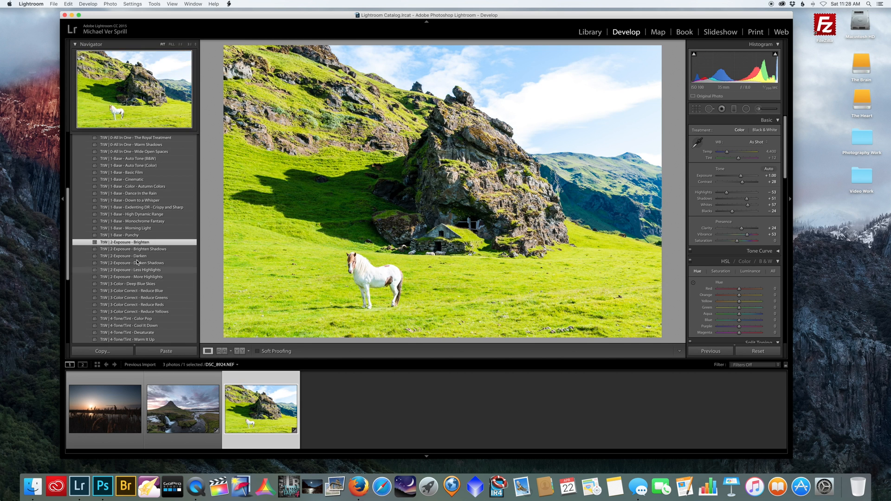
scroll(141, 262, down, 2)
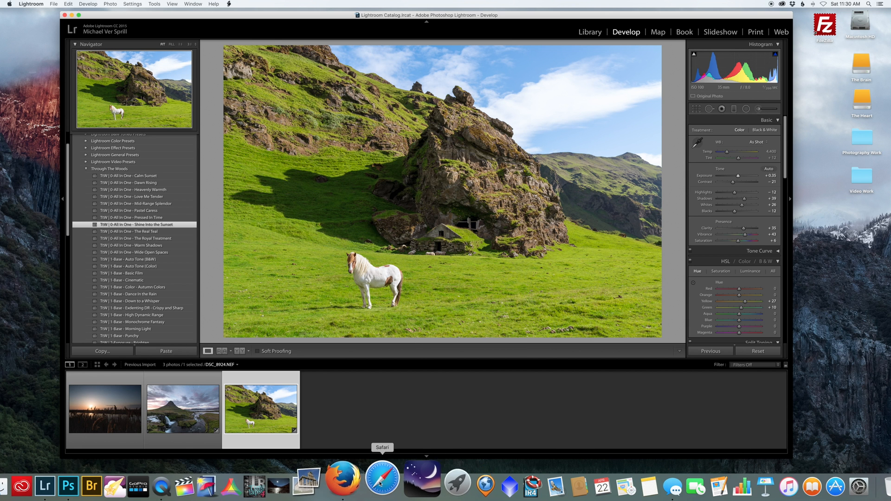
Step: Switch to Firefox to show the Sleeklens website
click(358, 486)
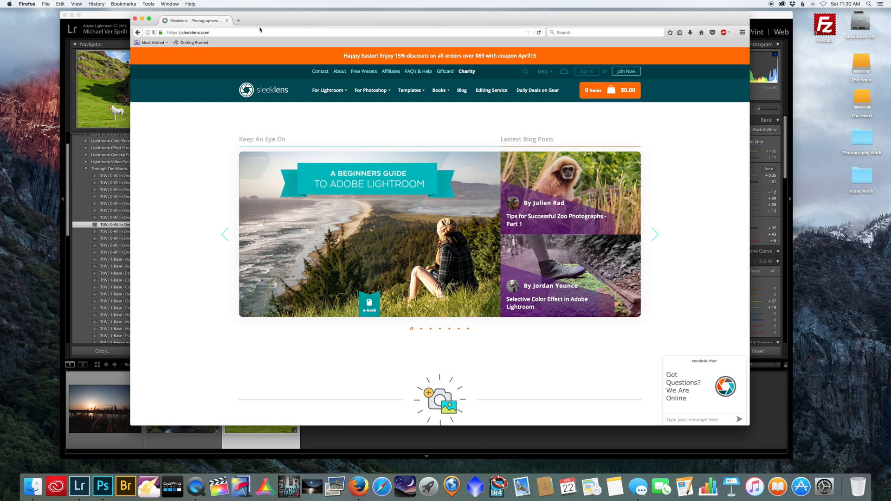